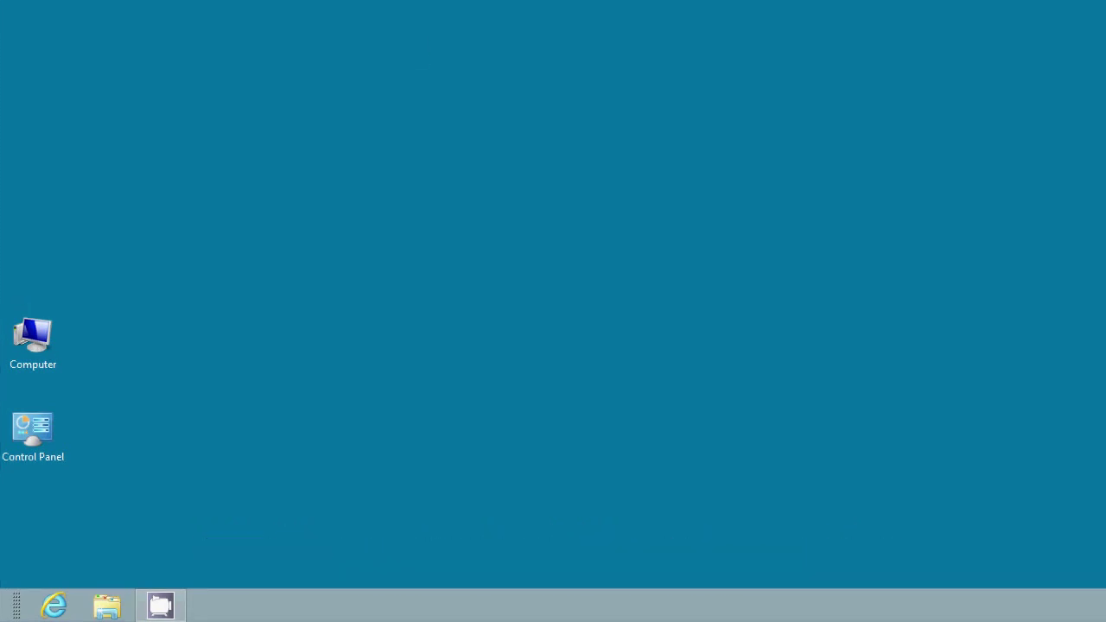
# - Open Computer and view System properties showing 64-bit Windows 8 with 4.00 GB RAM
pyautogui.doubleClick(50, 341)
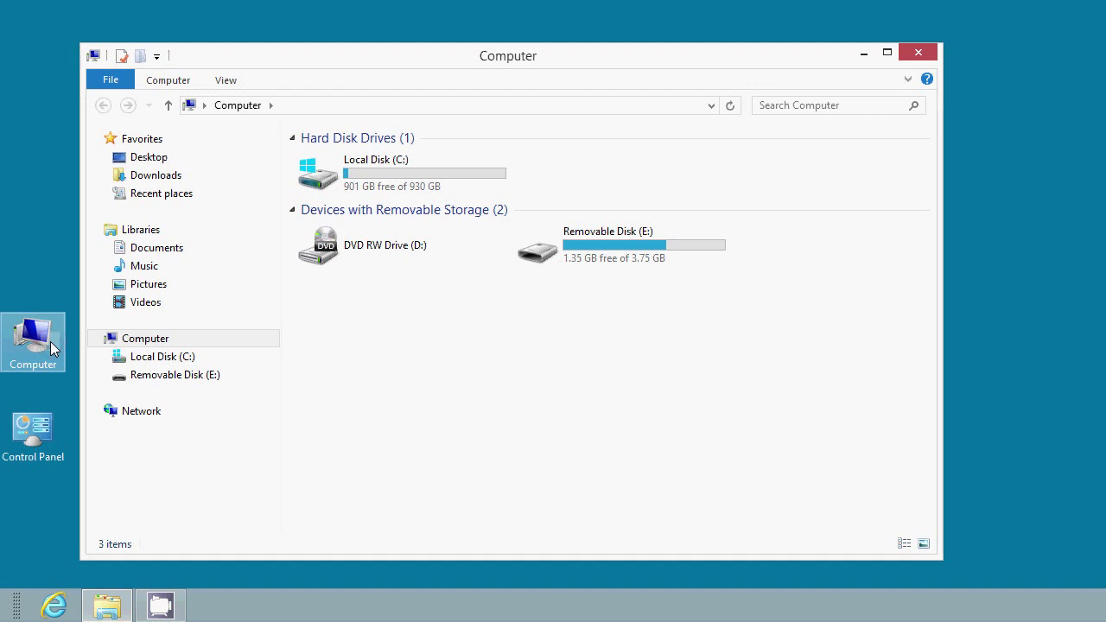
pyautogui.click(123, 59)
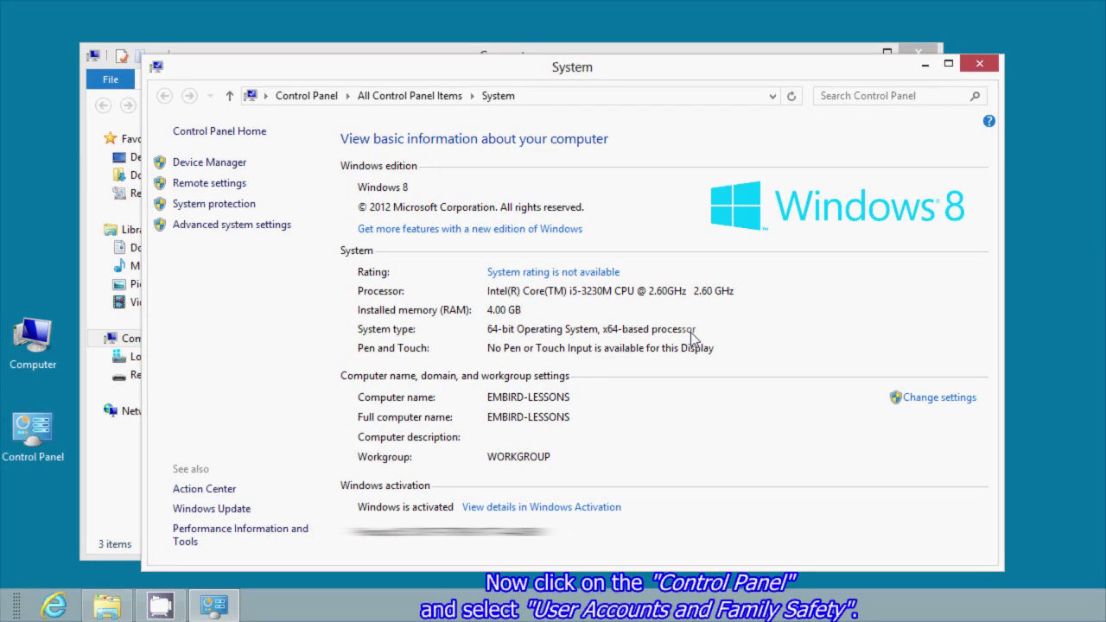
# - Navigate through User Accounts and Family Safety to the local administrator's User Accounts page
pyautogui.click(333, 97)
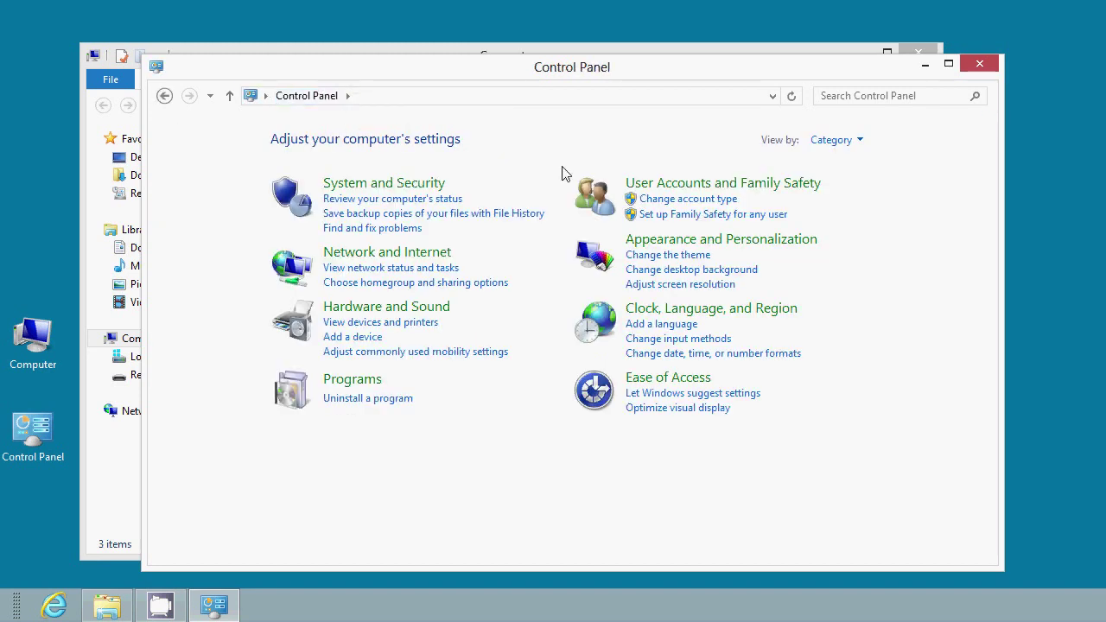
pyautogui.click(708, 185)
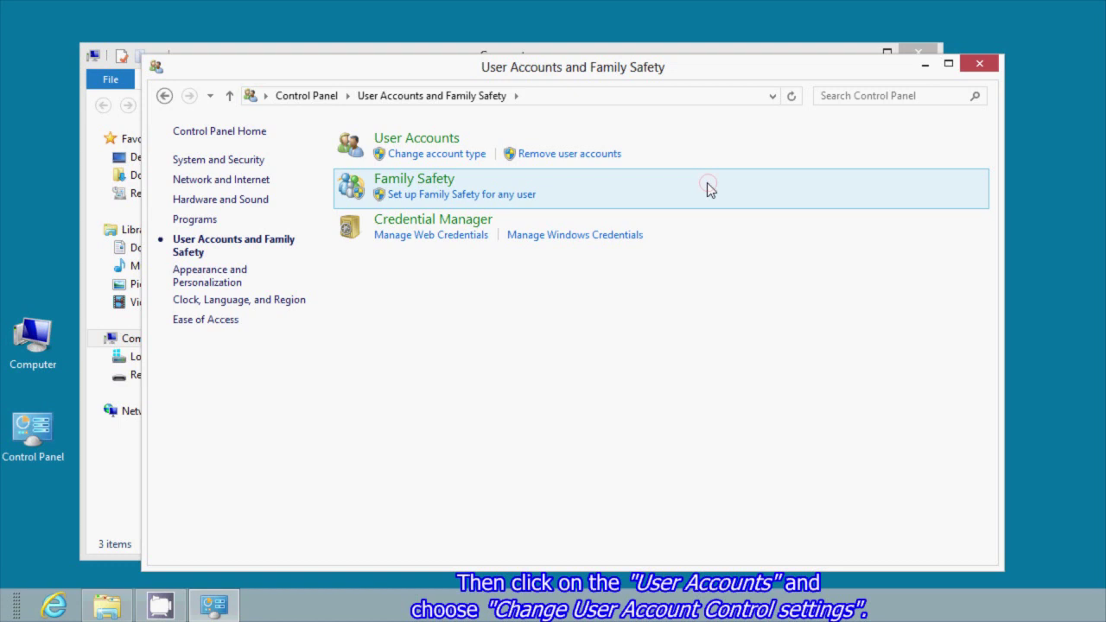
pyautogui.click(455, 139)
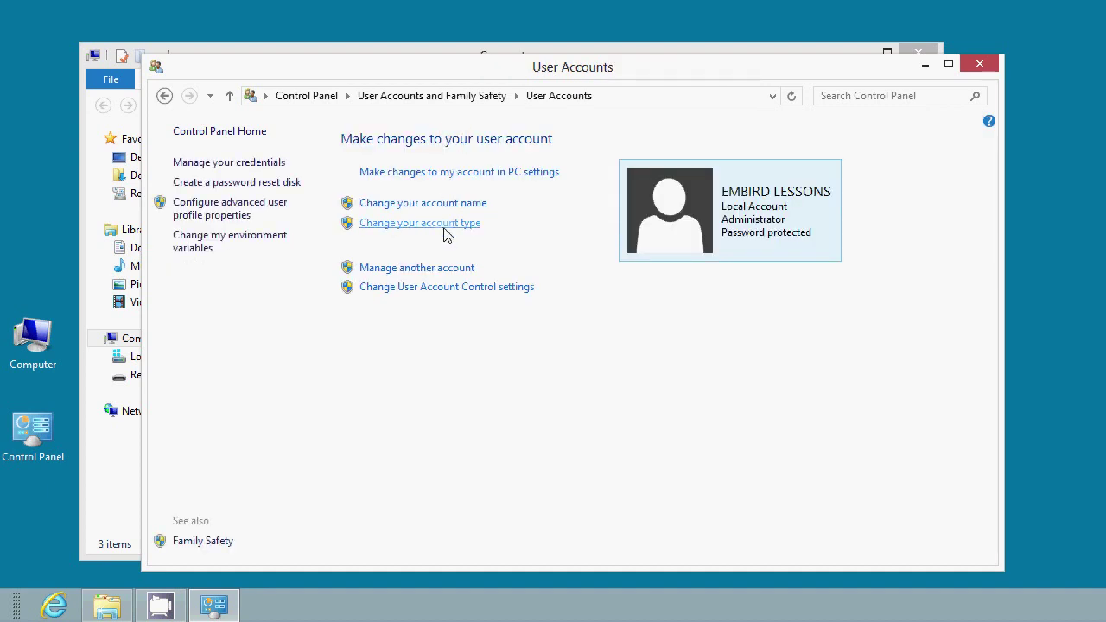
# - Set User Account Control to Never notify, confirm it, and close User Accounts
pyautogui.click(459, 295)
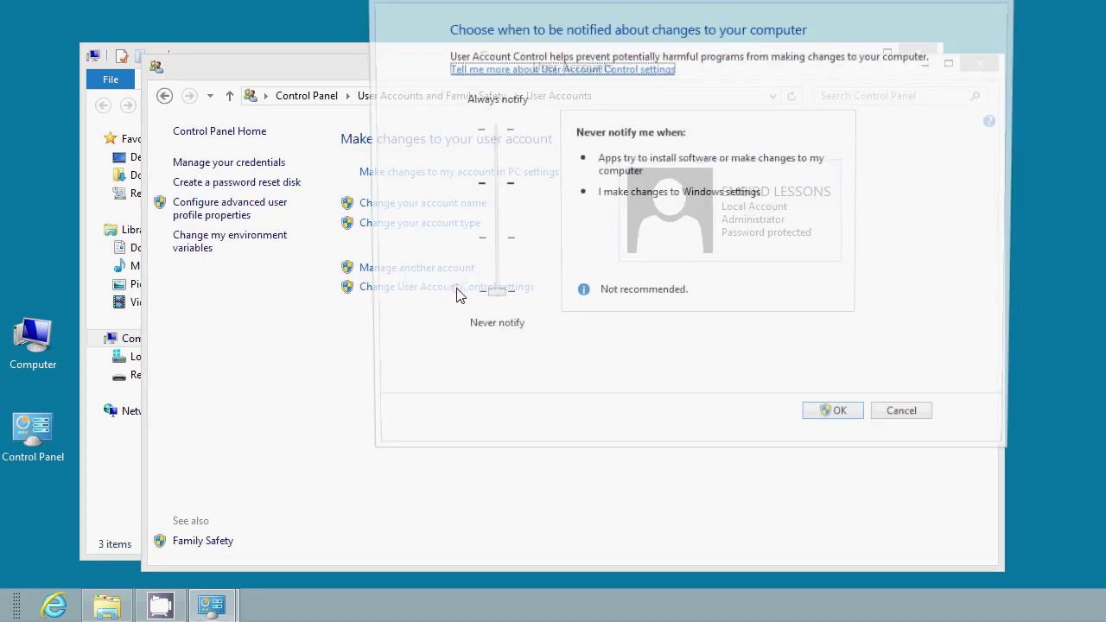
pyautogui.moveTo(529, 0); pyautogui.dragTo(529, 56)
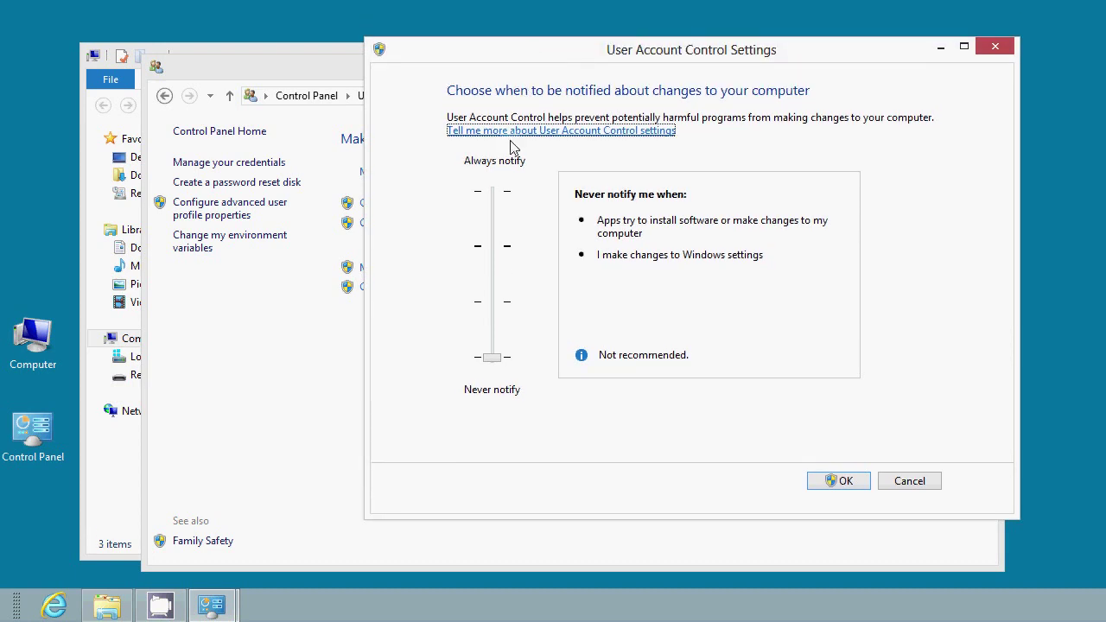
pyautogui.moveTo(497, 356); pyautogui.dragTo(490, 256)
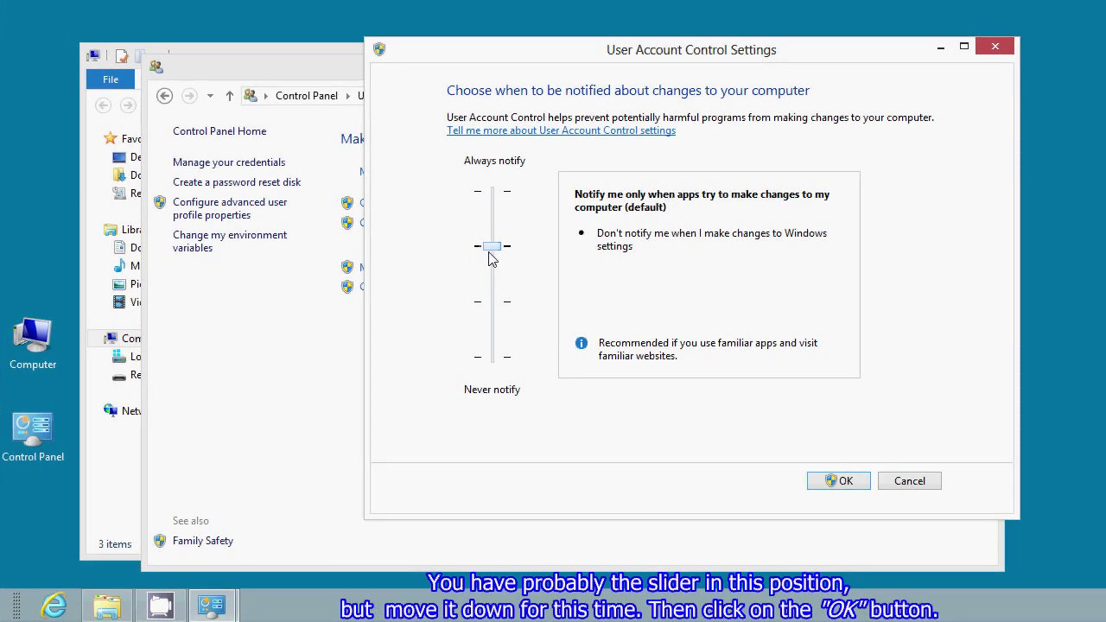
pyautogui.moveTo(490, 253); pyautogui.dragTo(501, 360)
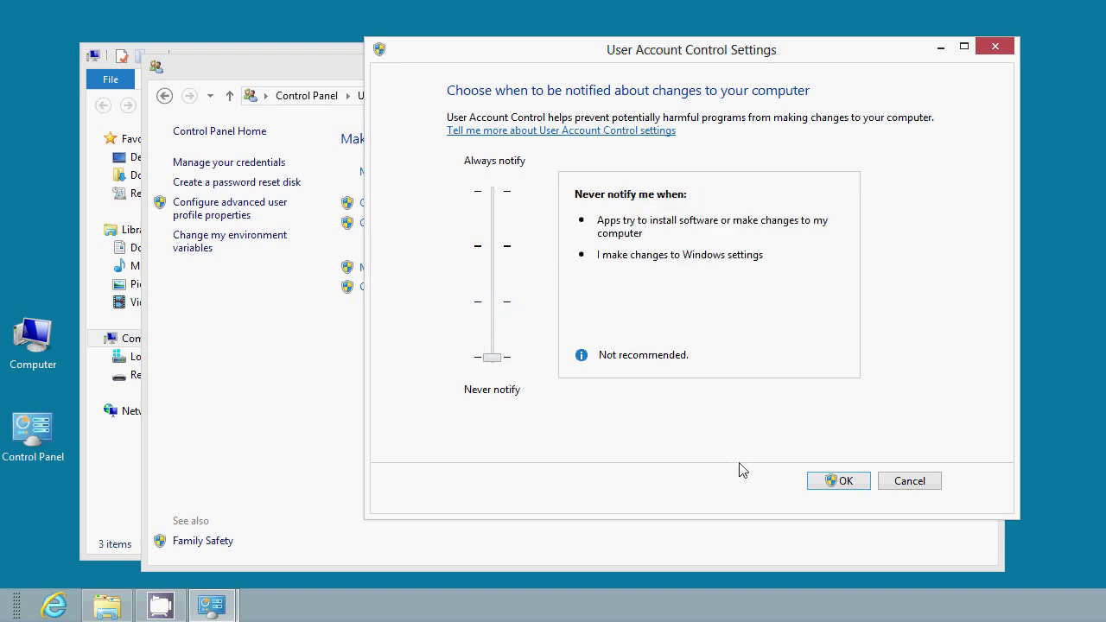
pyautogui.click(844, 488)
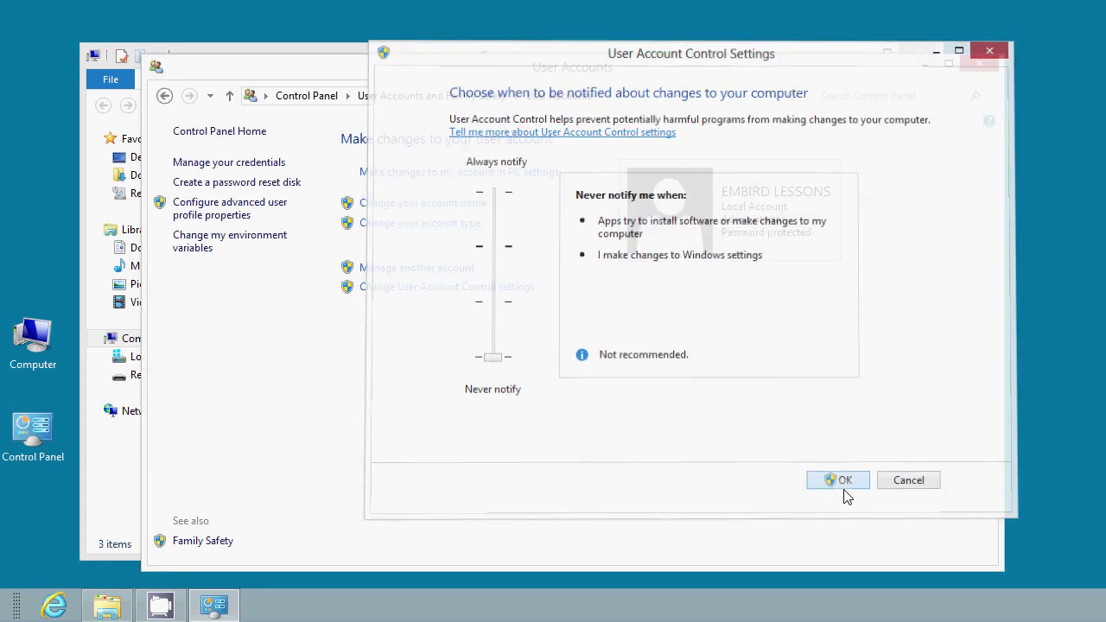
pyautogui.click(973, 71)
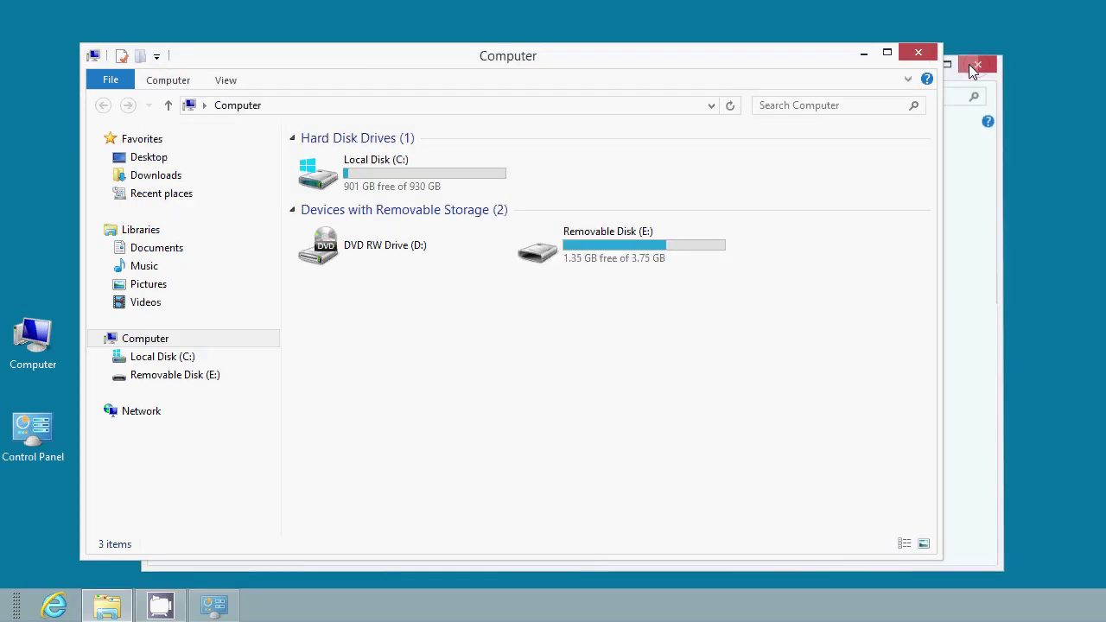
# - Close the Computer window and launch Internet Explorer on the Google UK homepage
pyautogui.click(918, 53)
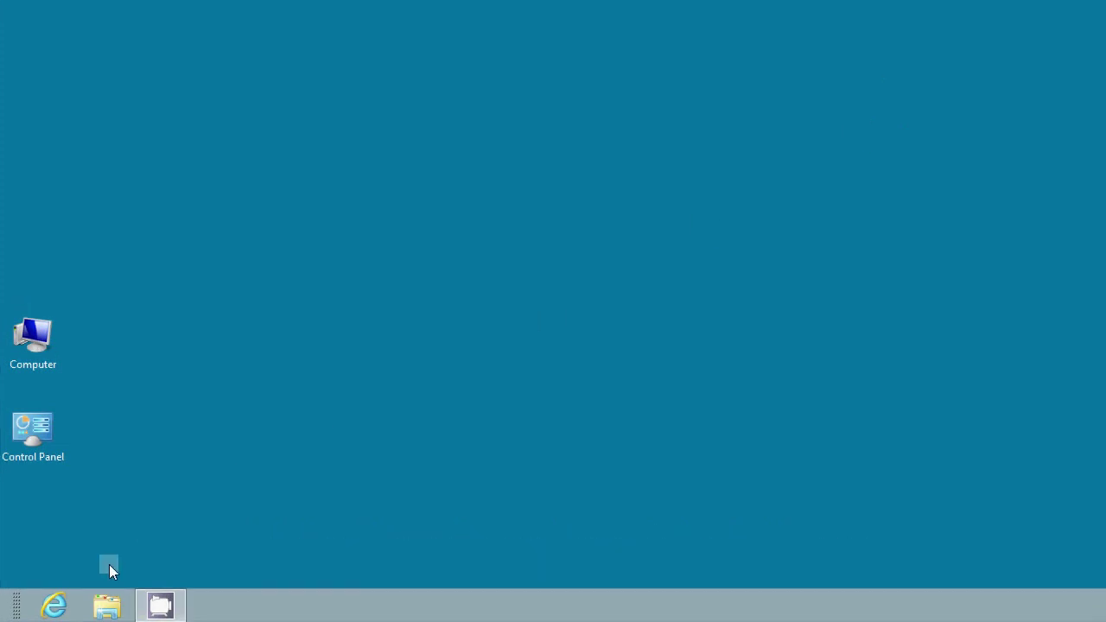
pyautogui.click(59, 604)
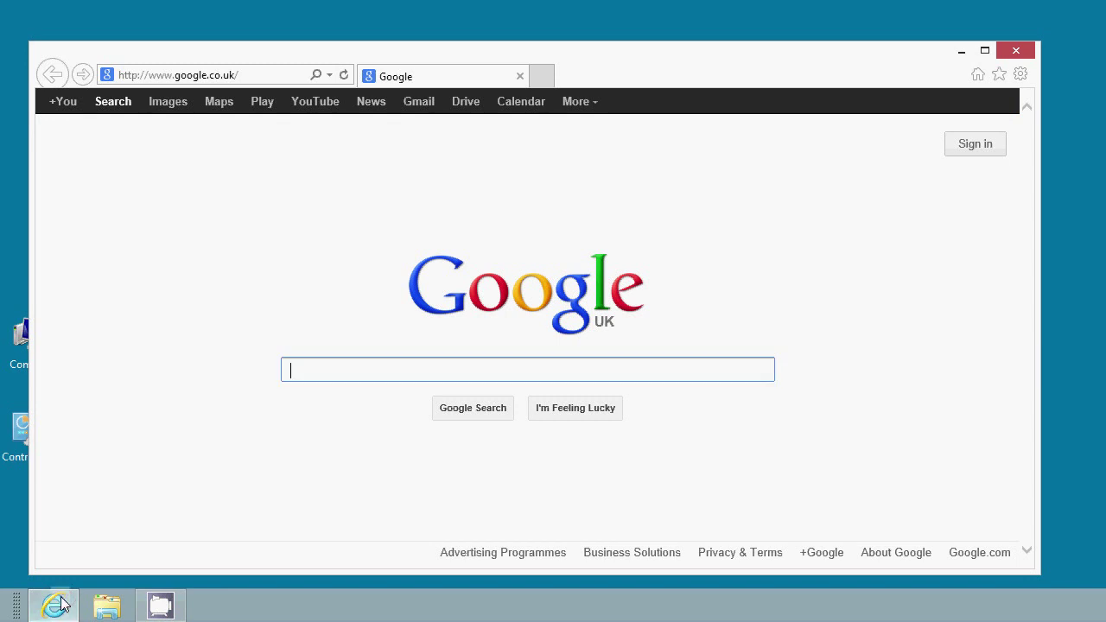
pyautogui.click(169, 76)
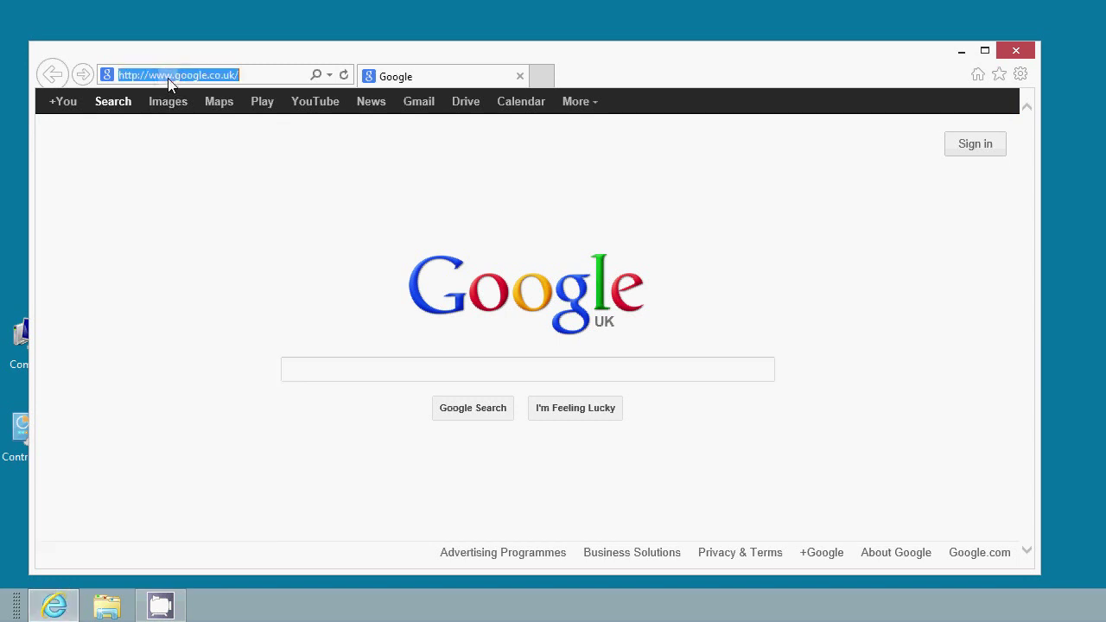
pyautogui.write('www')
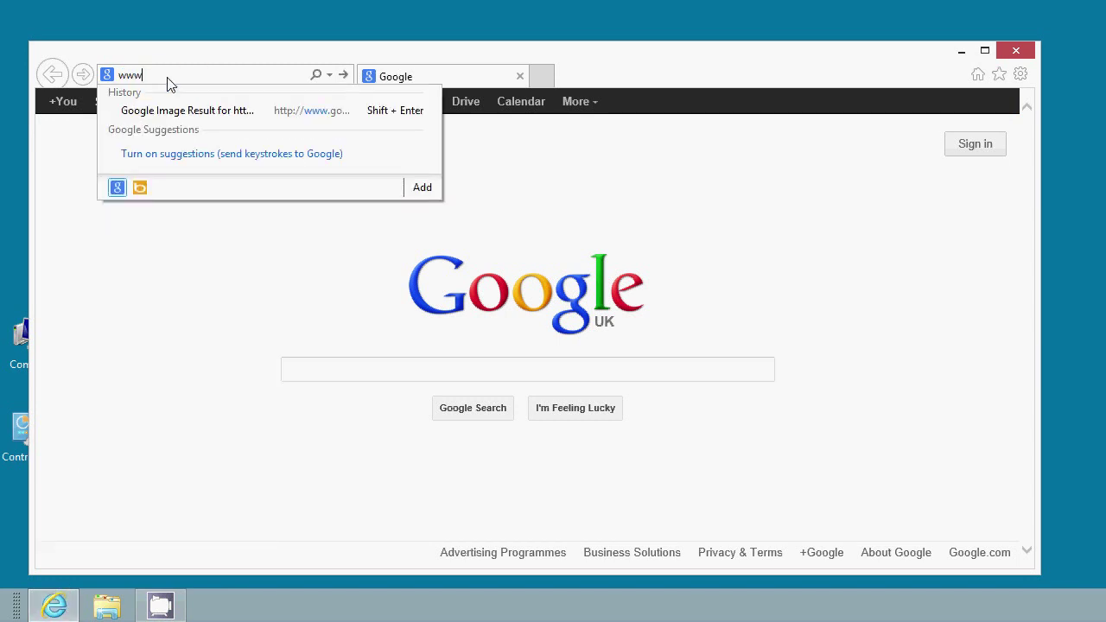
pyautogui.write('.embird.net/')
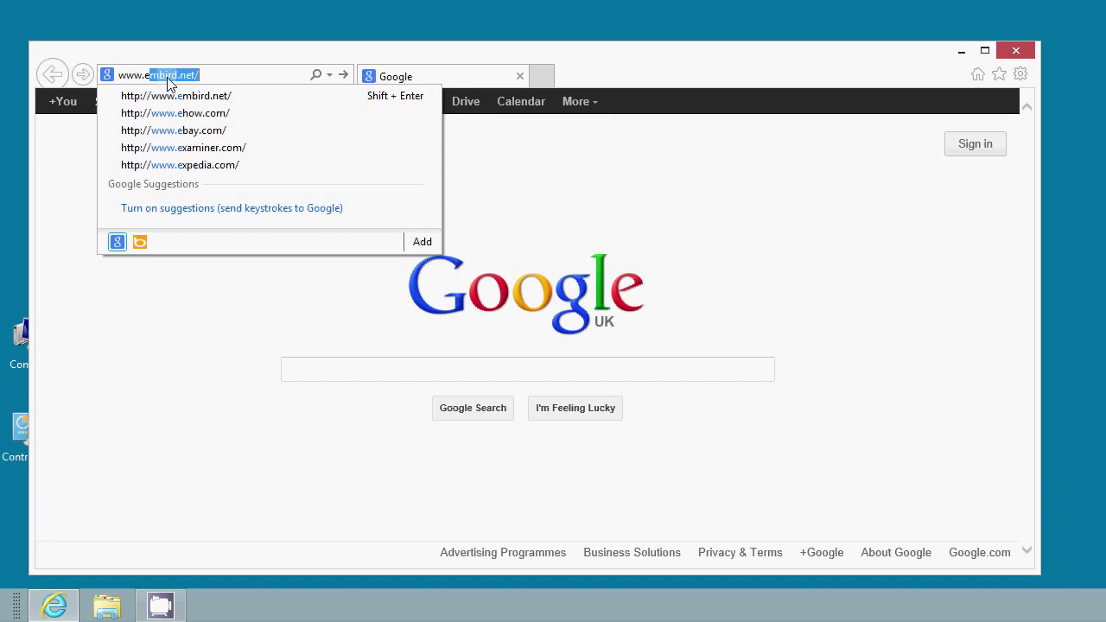
pyautogui.click(188, 95)
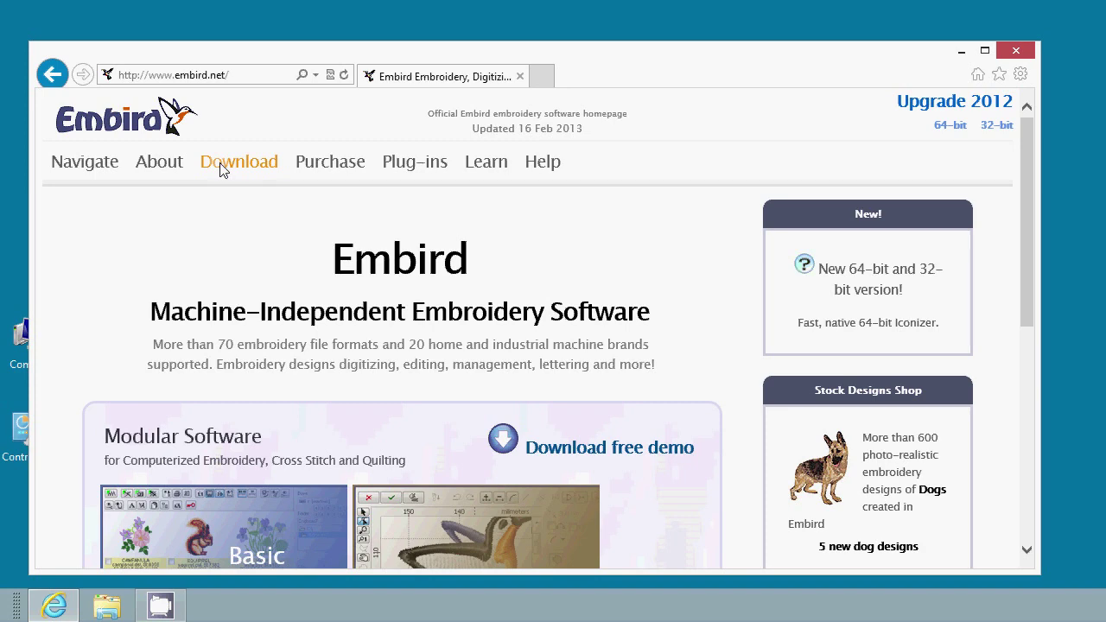
# - From Download > 64-bit Version, start downloading Embird 2012 (embrd2k12b95_x64_setup.exe, 62.2 MB)
pyautogui.click(221, 170)
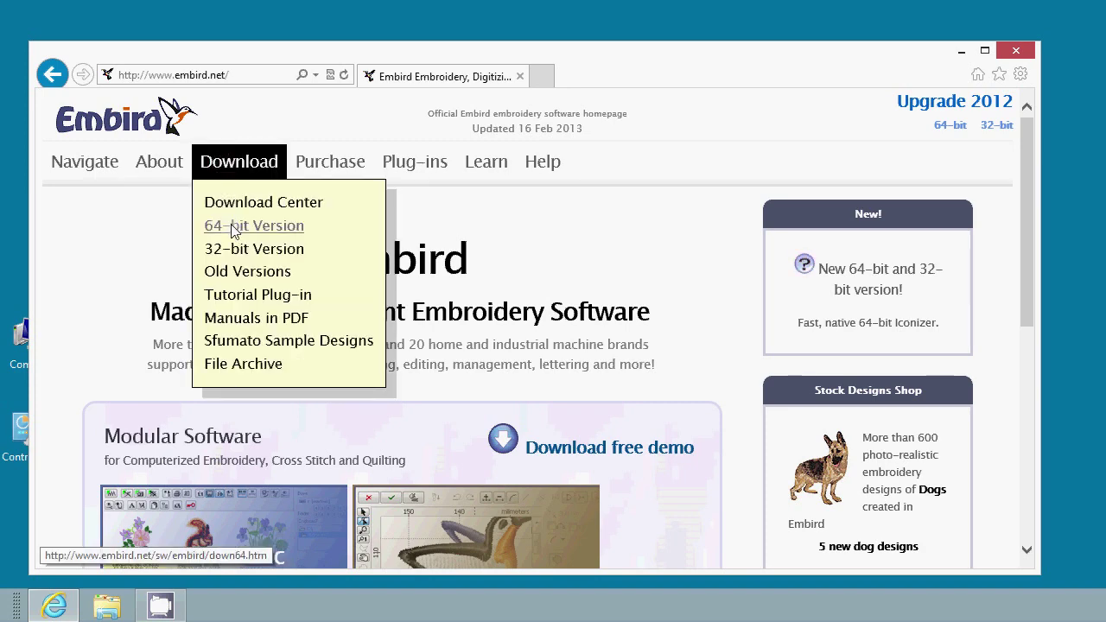
pyautogui.click(294, 232)
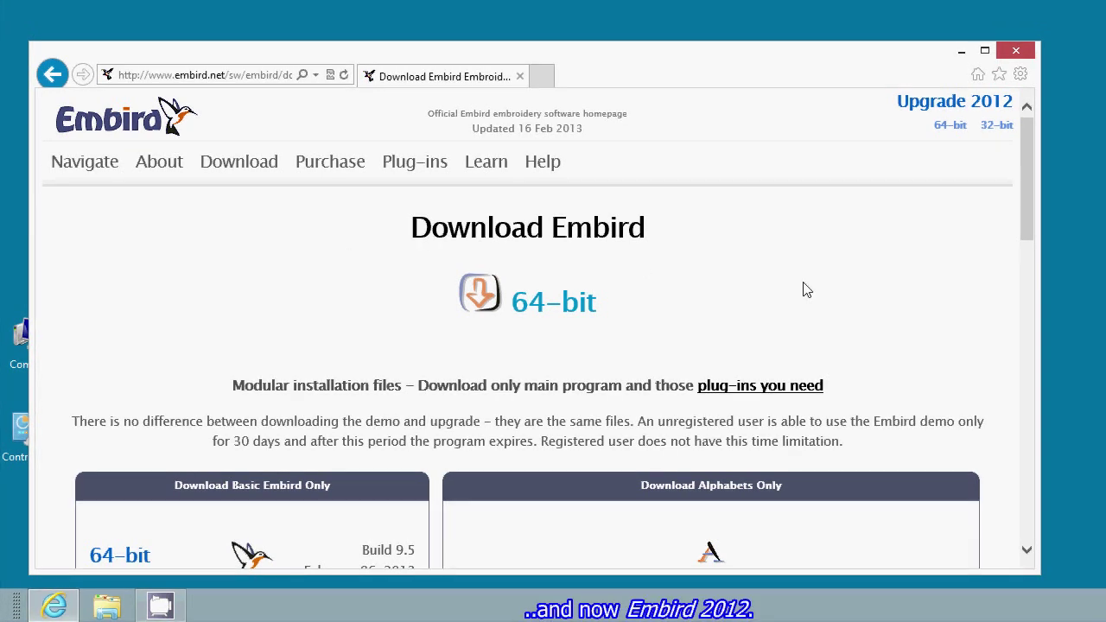
pyautogui.moveTo(1024, 235); pyautogui.dragTo(1027, 334)
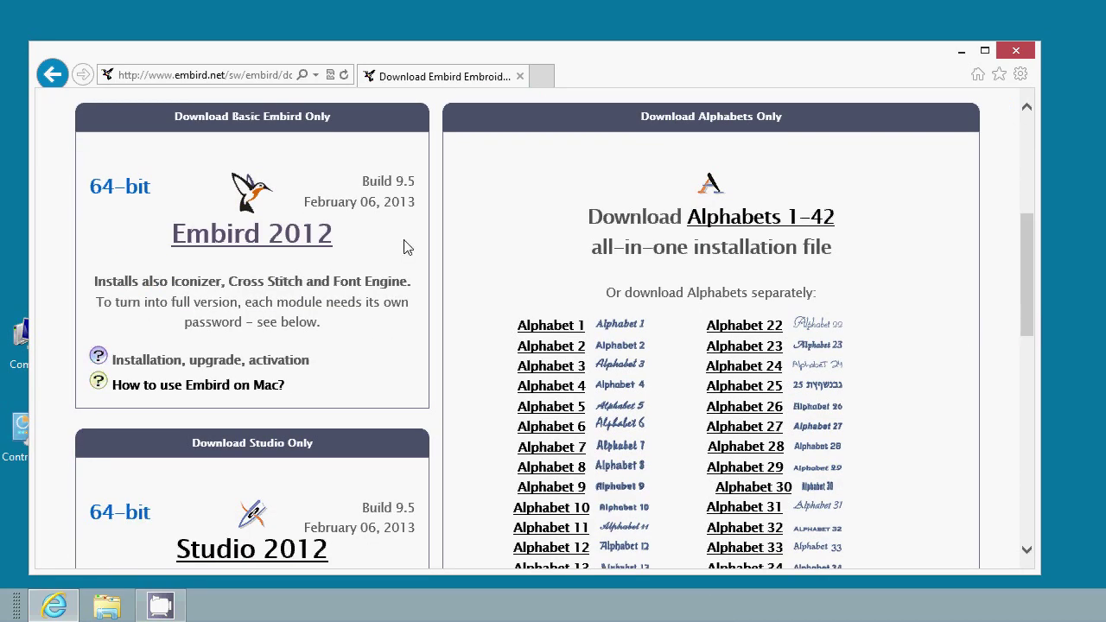
pyautogui.click(316, 246)
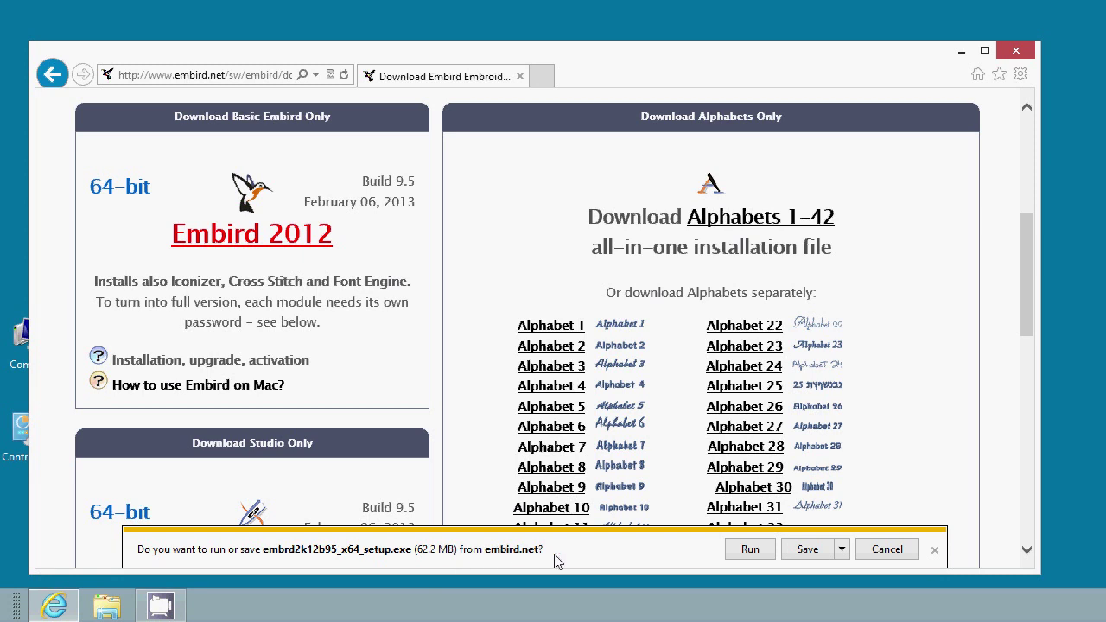
# - Choose Save and run for embrd2k12b95_x64_setup.exe to launch its self-extractor
pyautogui.click(840, 550)
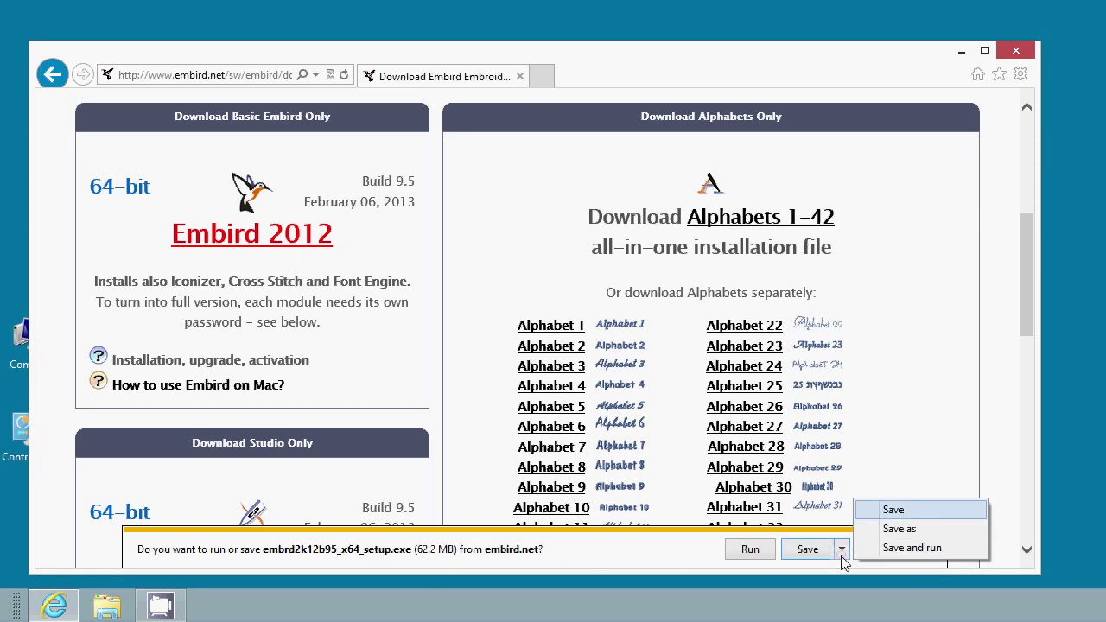
pyautogui.click(913, 551)
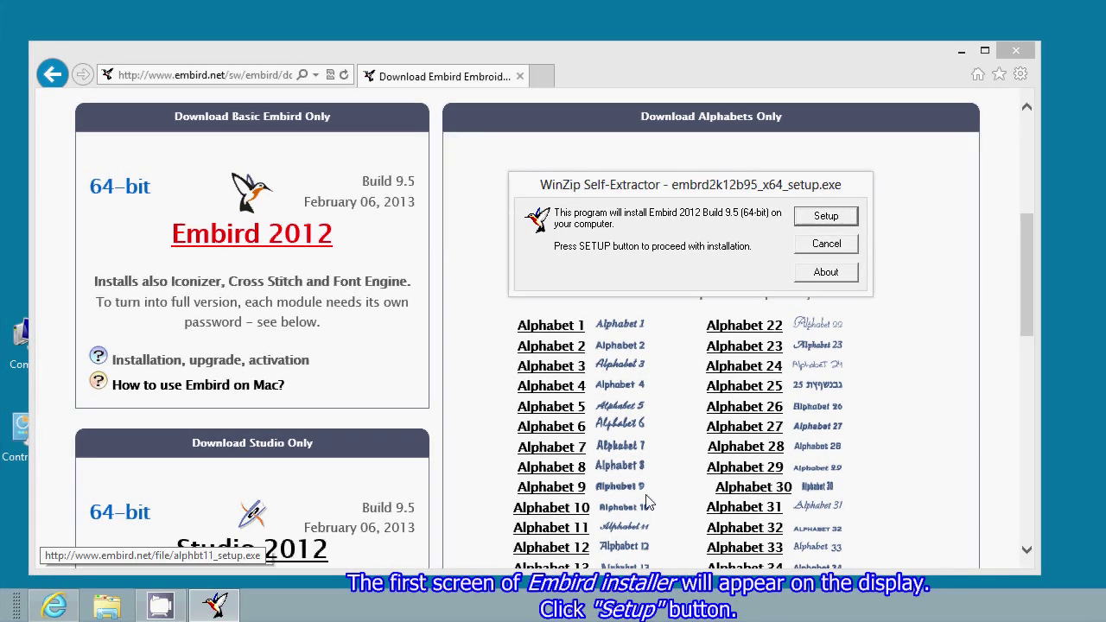
# - Close the browser, start Setup, decline the upgrade fee, and accept the UAC warning
pyautogui.click(1030, 63)
pyautogui.click(1018, 54)
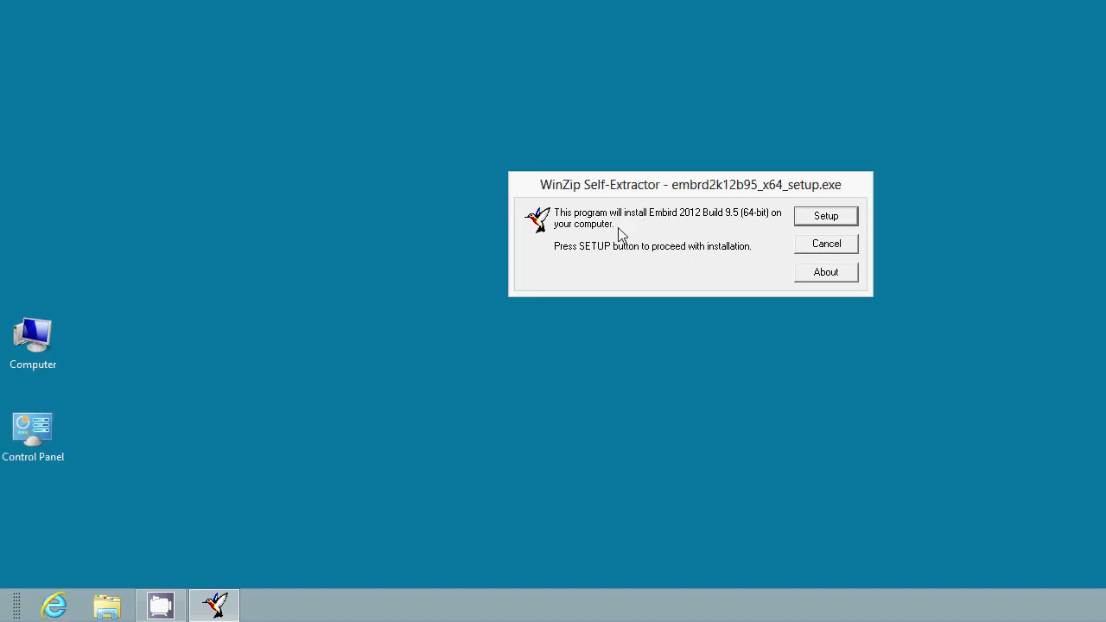
pyautogui.click(826, 222)
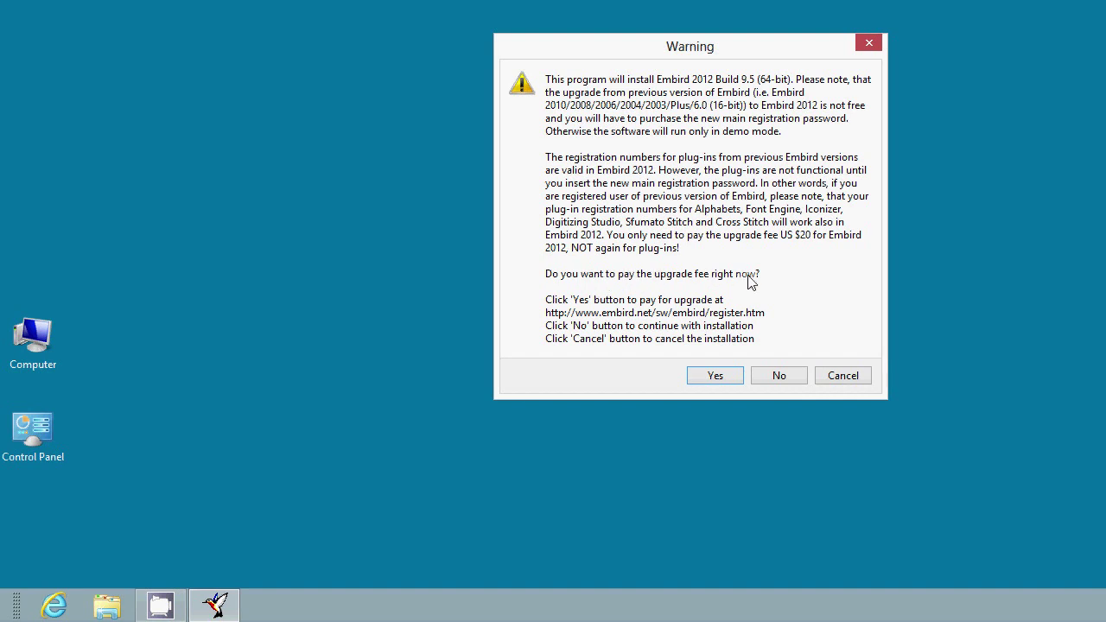
pyautogui.click(779, 376)
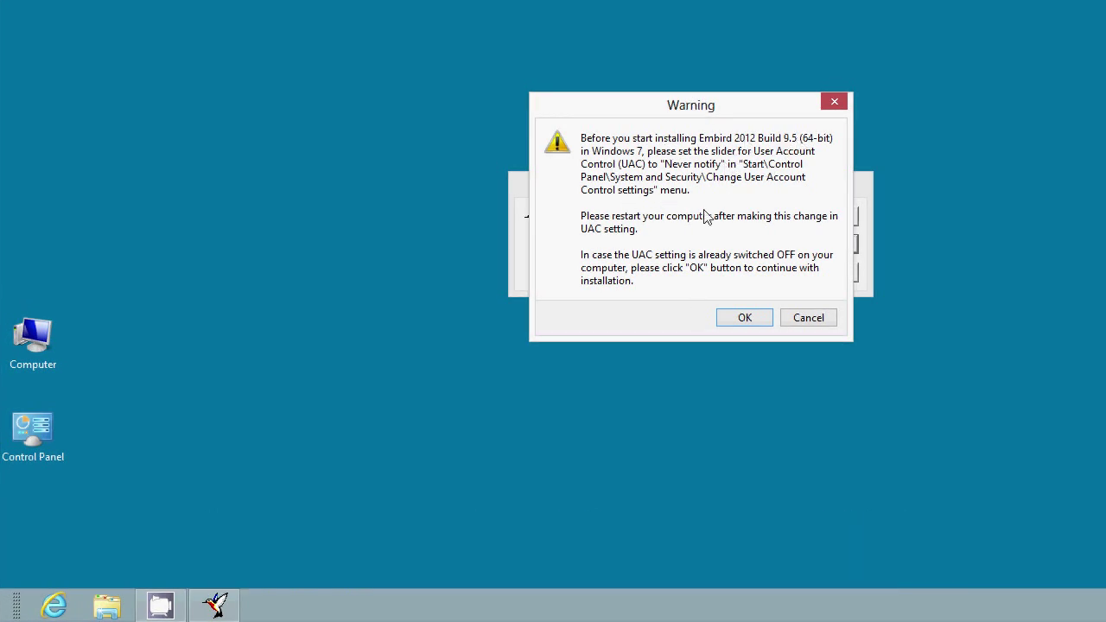
pyautogui.click(756, 326)
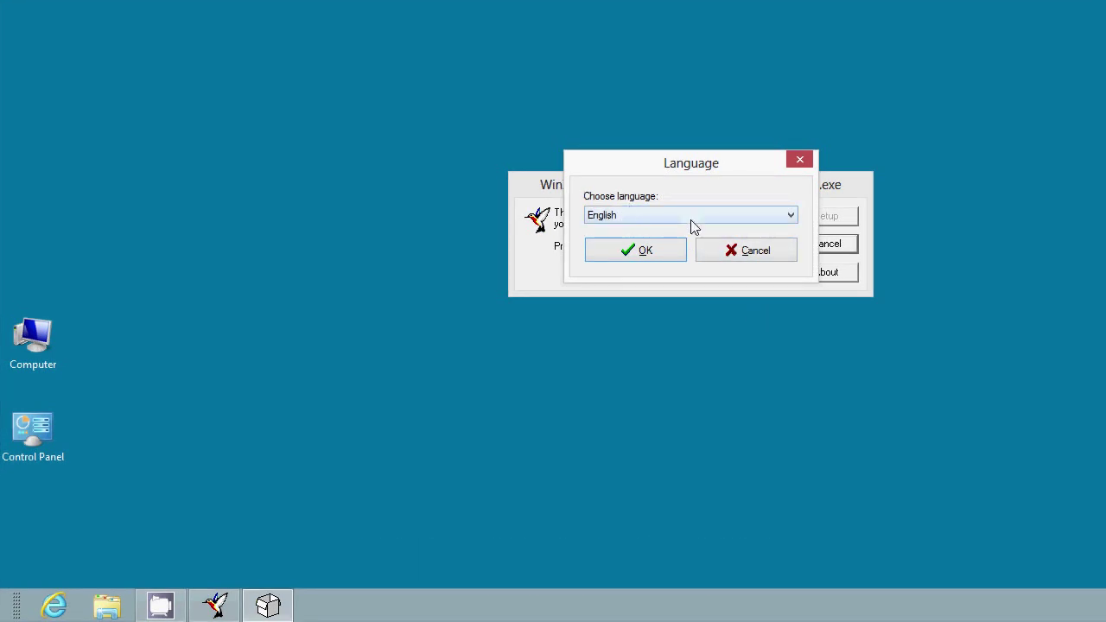
# - Choose English as the setup language and confirm it to reach the license agreement
pyautogui.click(790, 216)
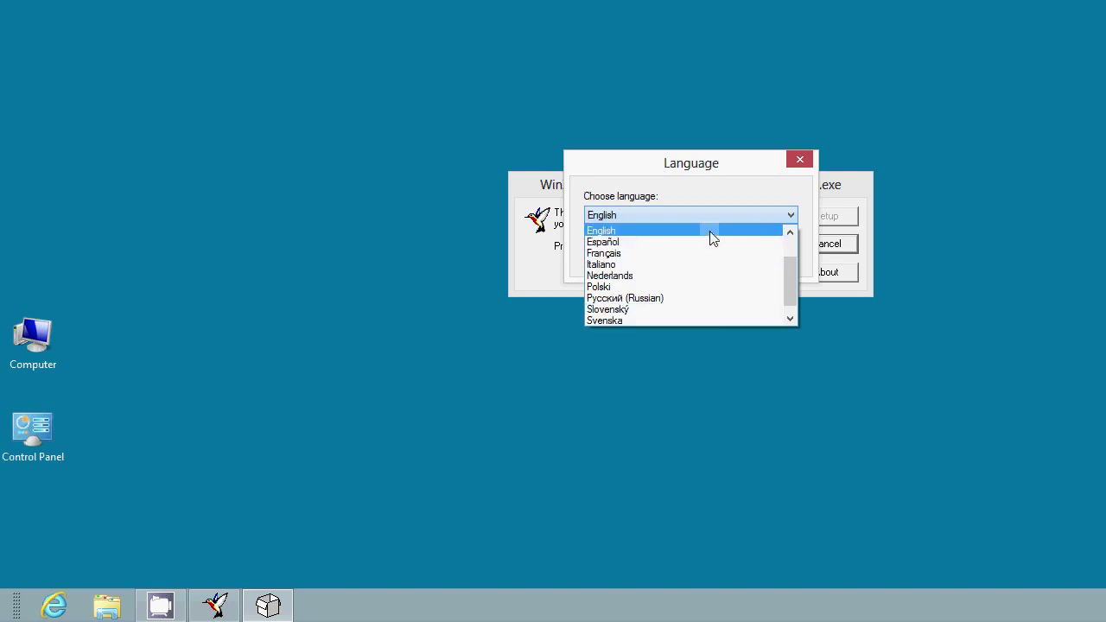
pyautogui.click(711, 230)
pyautogui.click(676, 259)
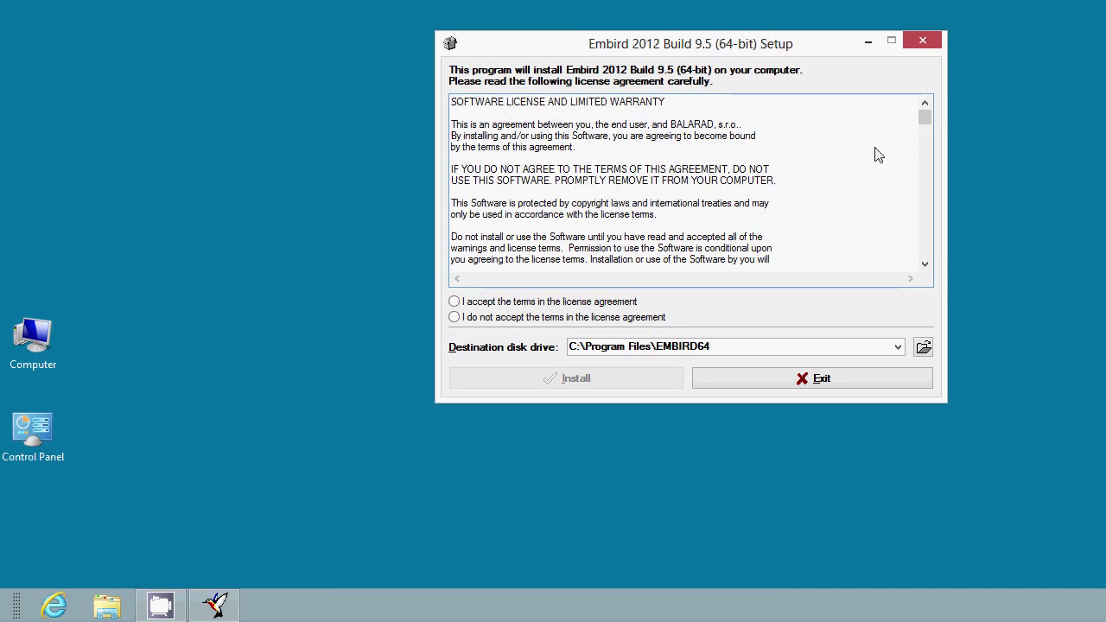
# - Accept the Embird 2012 license terms and install into C:\Program Files\EMBIRD64
pyautogui.moveTo(925, 115); pyautogui.dragTo(920, 278)
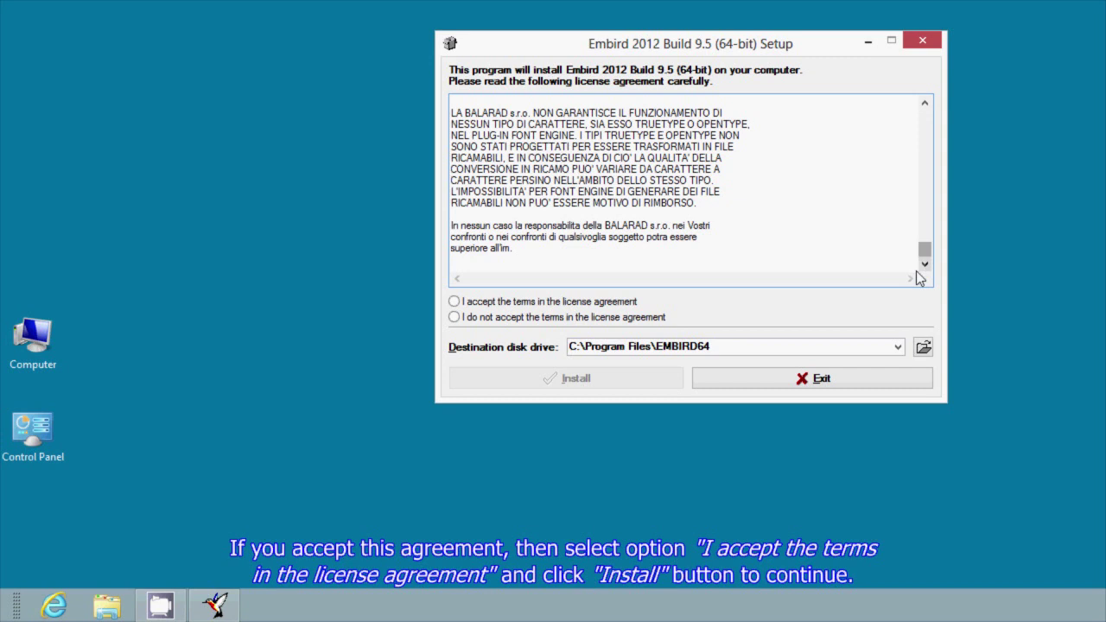
pyautogui.click(455, 302)
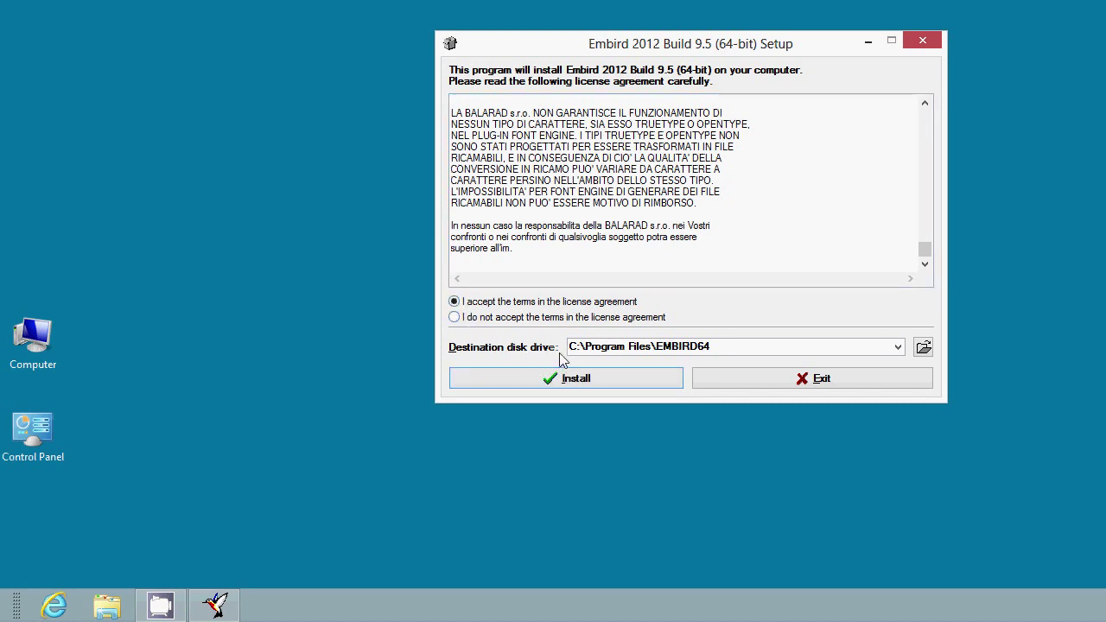
pyautogui.click(655, 381)
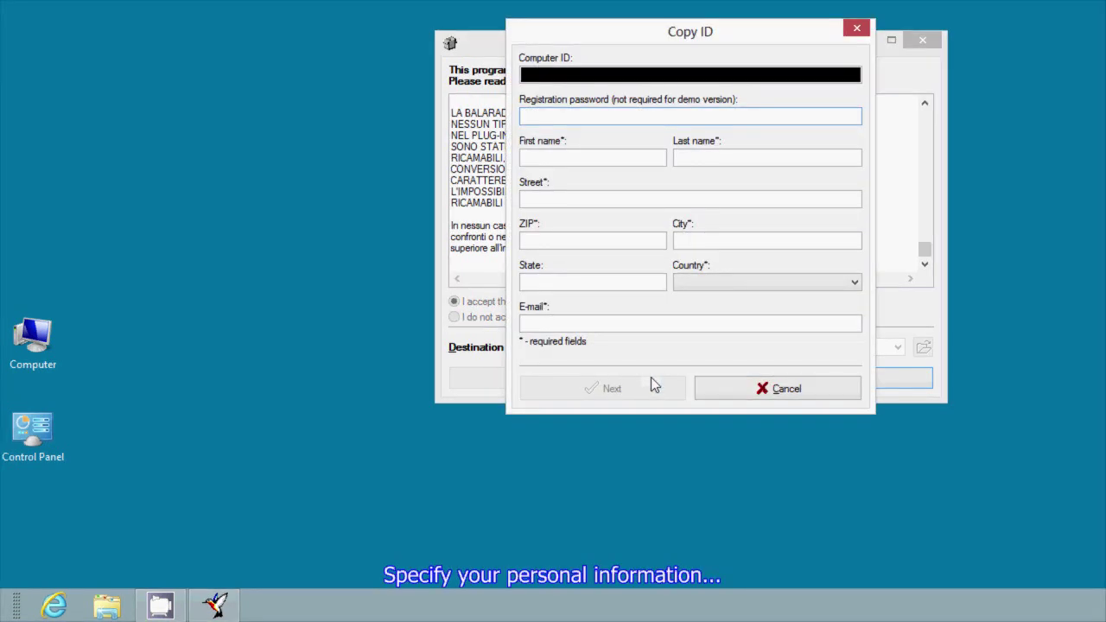
# - Enter the registrant's first and last name, street, ZIP code and city
pyautogui.click(594, 165)
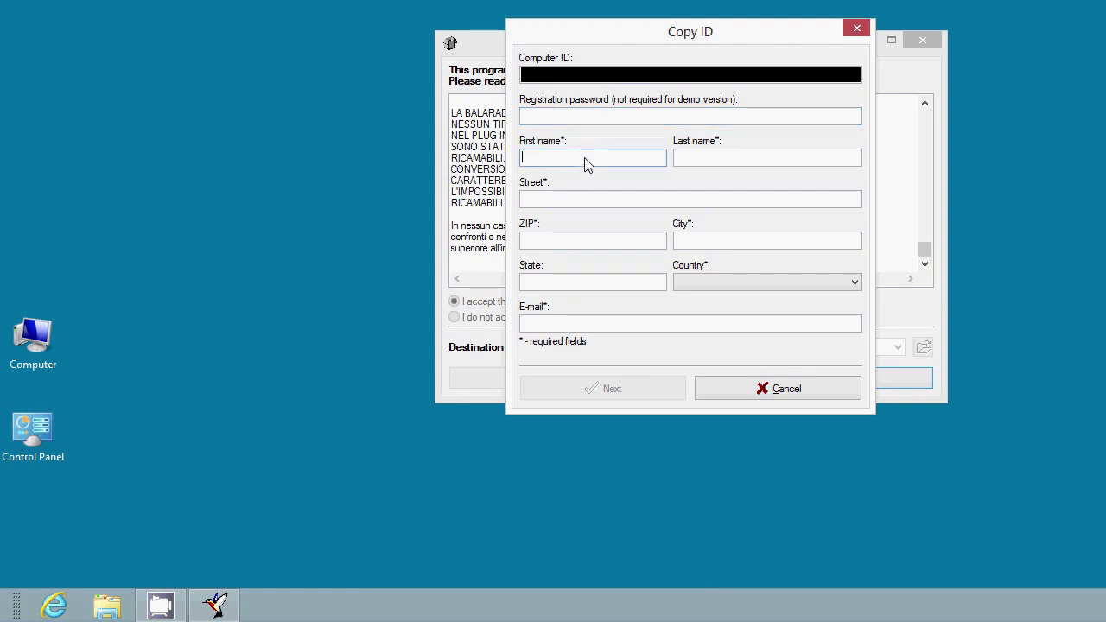
pyautogui.write('Embird')
pyautogui.click(687, 162)
pyautogui.write('Lessons')
pyautogui.click(689, 197)
pyautogui.write('Baker Street')
pyautogui.click(630, 246)
pyautogui.write('NW1 6XE')
pyautogui.click(771, 244)
pyautogui.write('London')
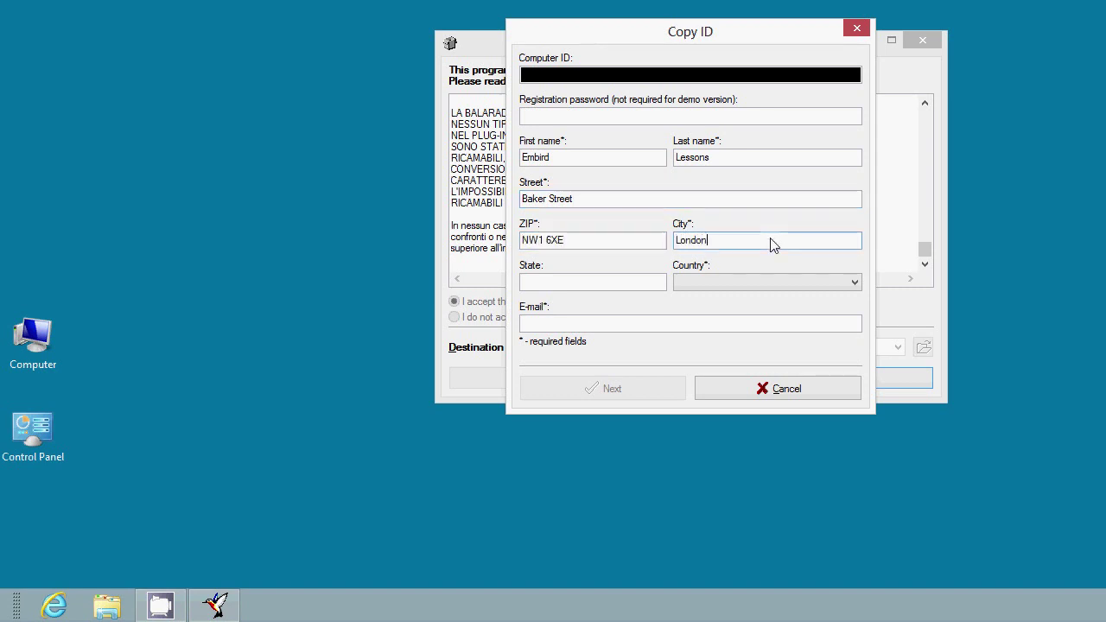
# - Choose United Kingdom as the country, enter the e-mail address and submit the details
pyautogui.click(854, 282)
pyautogui.moveTo(855, 302); pyautogui.dragTo(855, 362)
pyautogui.click(798, 377)
pyautogui.click(738, 325)
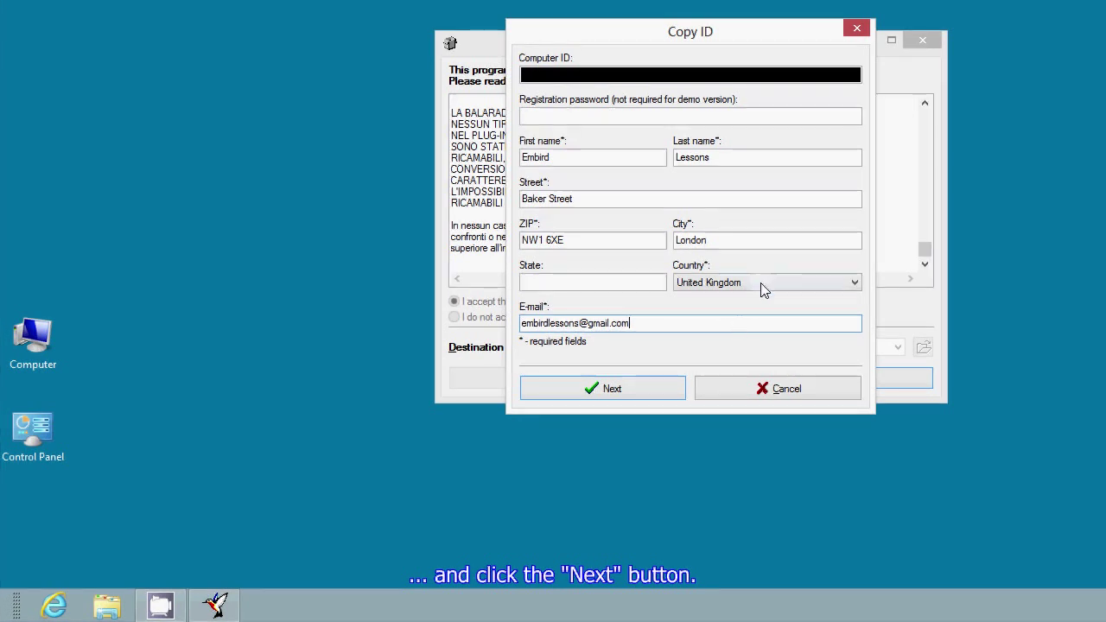
pyautogui.click(635, 394)
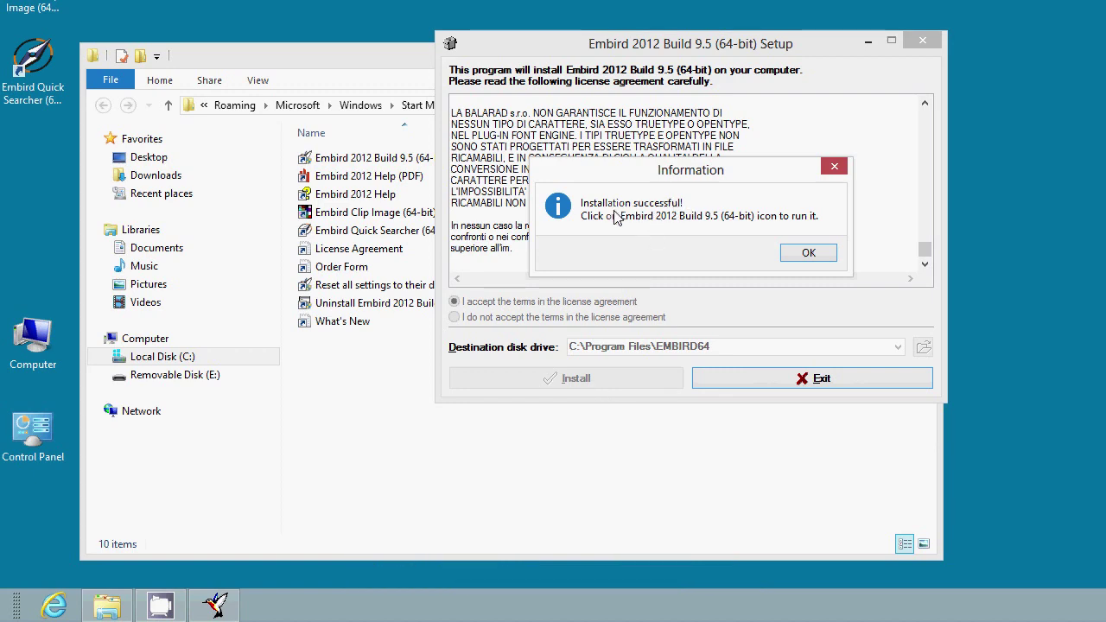
# - Acknowledge the 'Installation successful!' message to close the installer
pyautogui.click(816, 253)
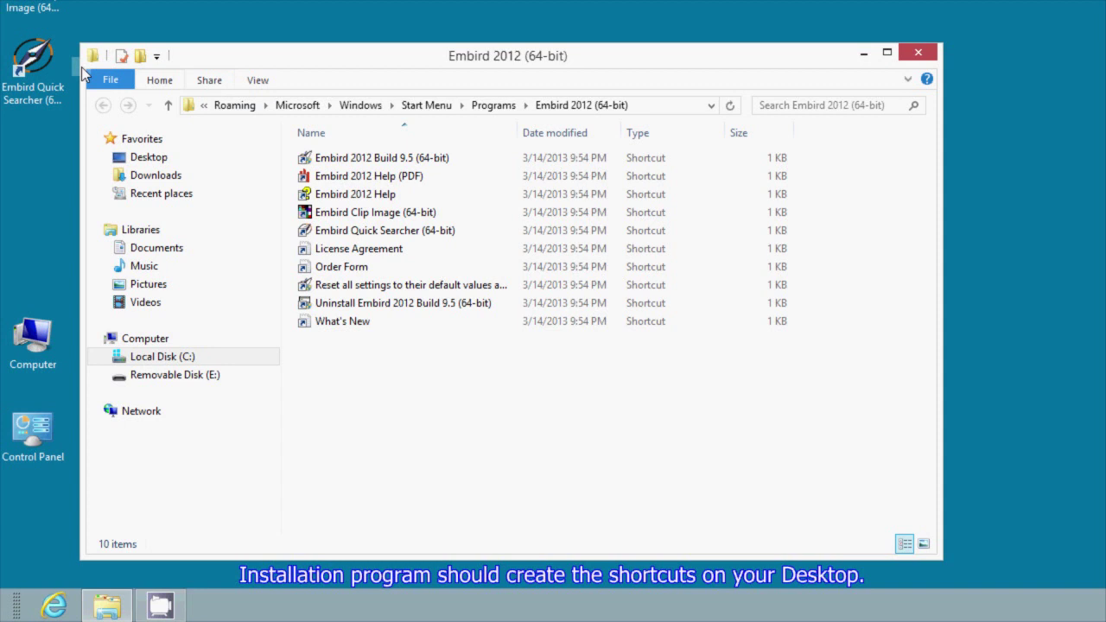
# - Stack the Embird 2012, Clip Image and Quick Searcher desktop icons in a left column
pyautogui.moveTo(35, 68); pyautogui.dragTo(49, 258)
pyautogui.moveTo(34, 8); pyautogui.dragTo(45, 178)
pyautogui.moveTo(34, 11); pyautogui.dragTo(31, 80)
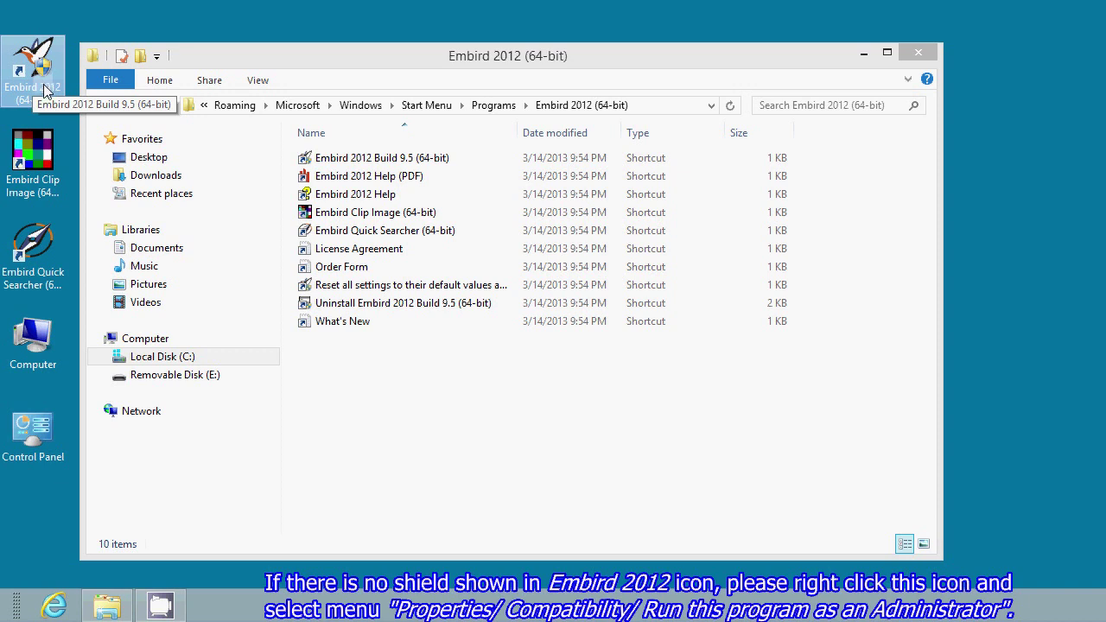
# - Enable 'Run this program as an administrator' in the Embird 2012 shortcut's Compatibility properties
pyautogui.rightClick(43, 84)
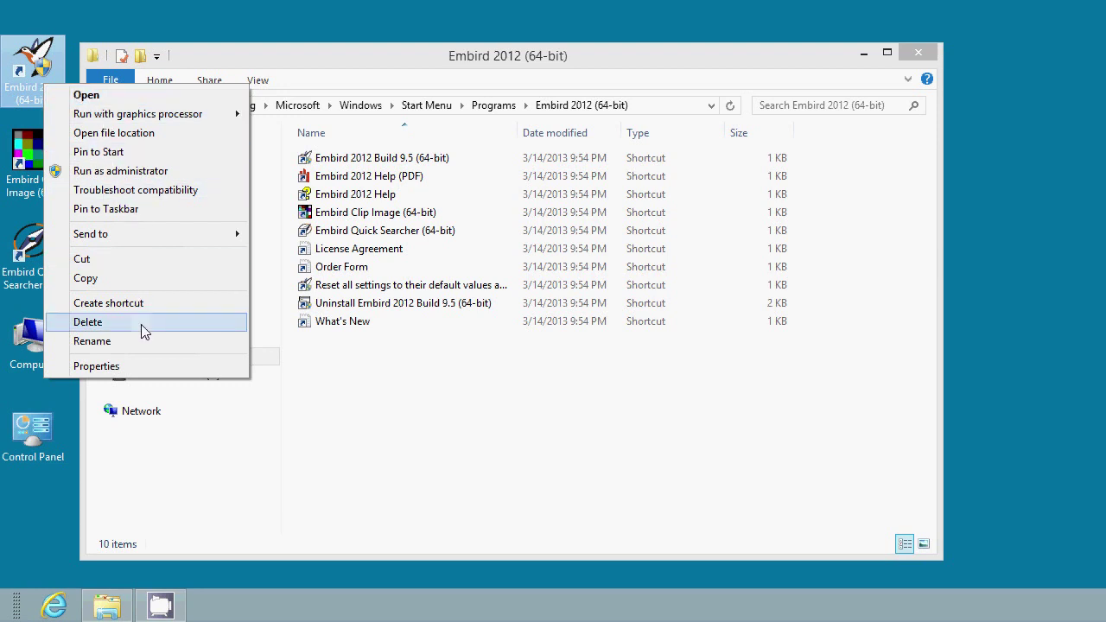
pyautogui.click(145, 370)
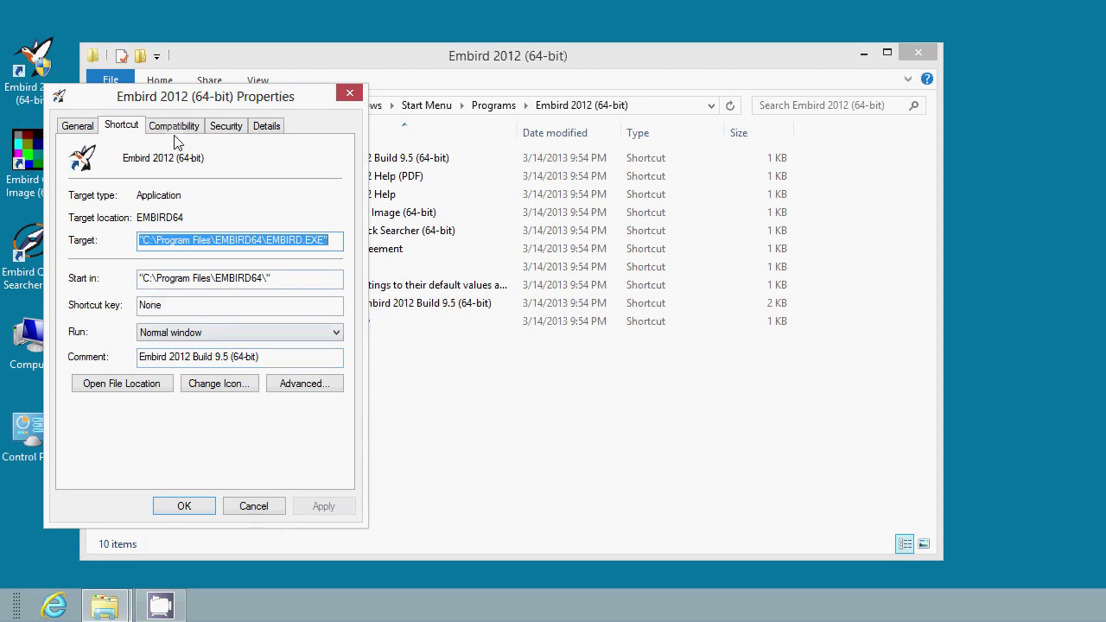
pyautogui.click(177, 126)
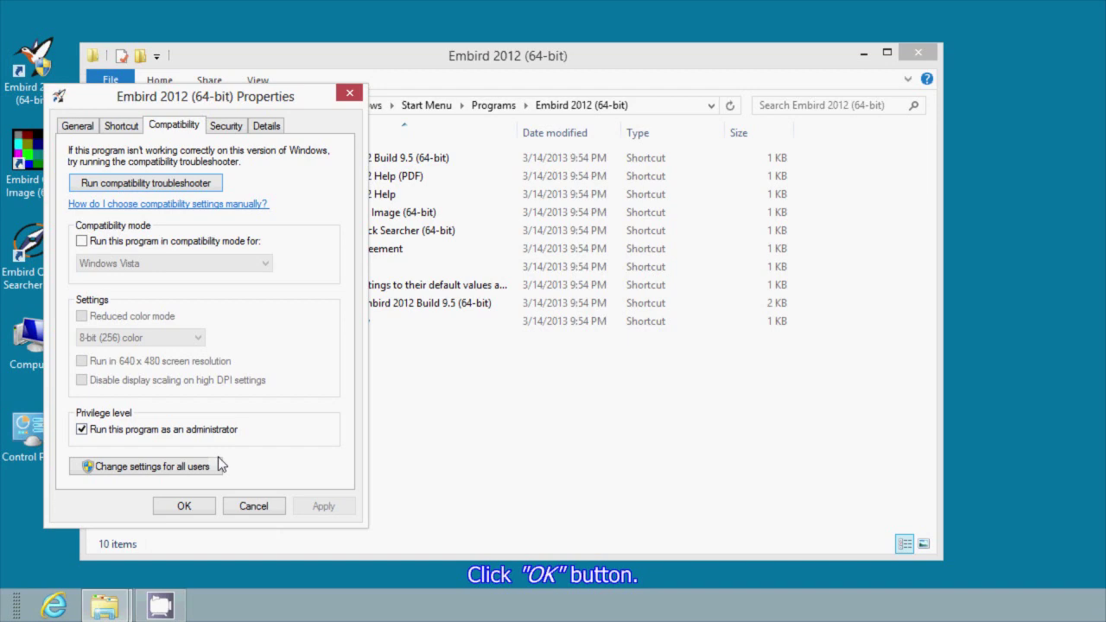
pyautogui.click(201, 508)
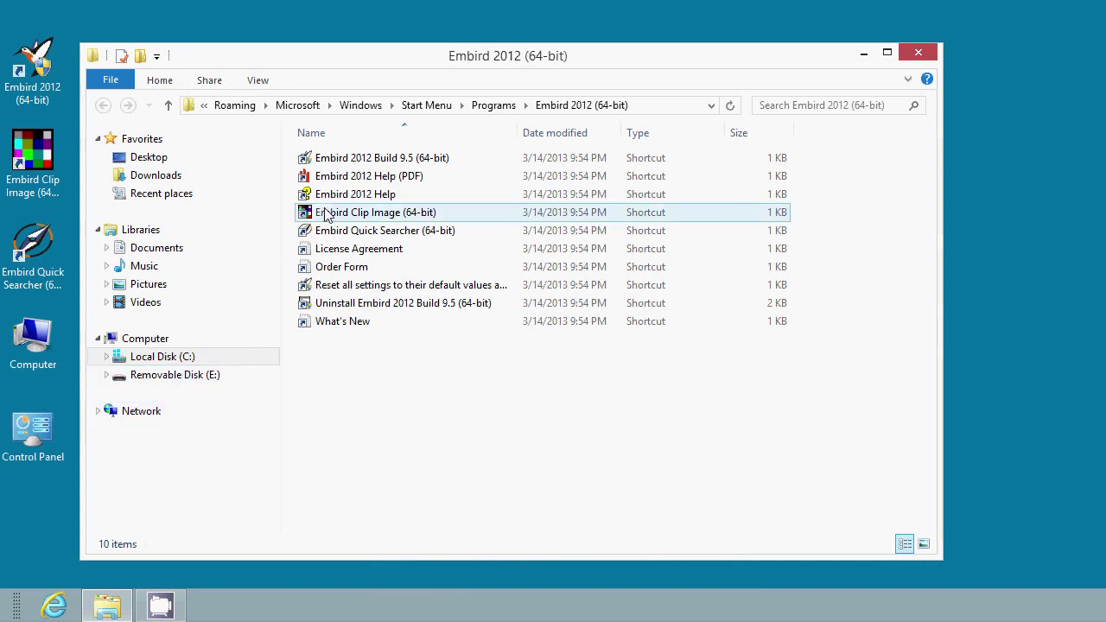
# - Start Embird 2012 Build 9.5 (64-bit), dismiss the unregistered notice and decline registration
pyautogui.doubleClick(359, 159)
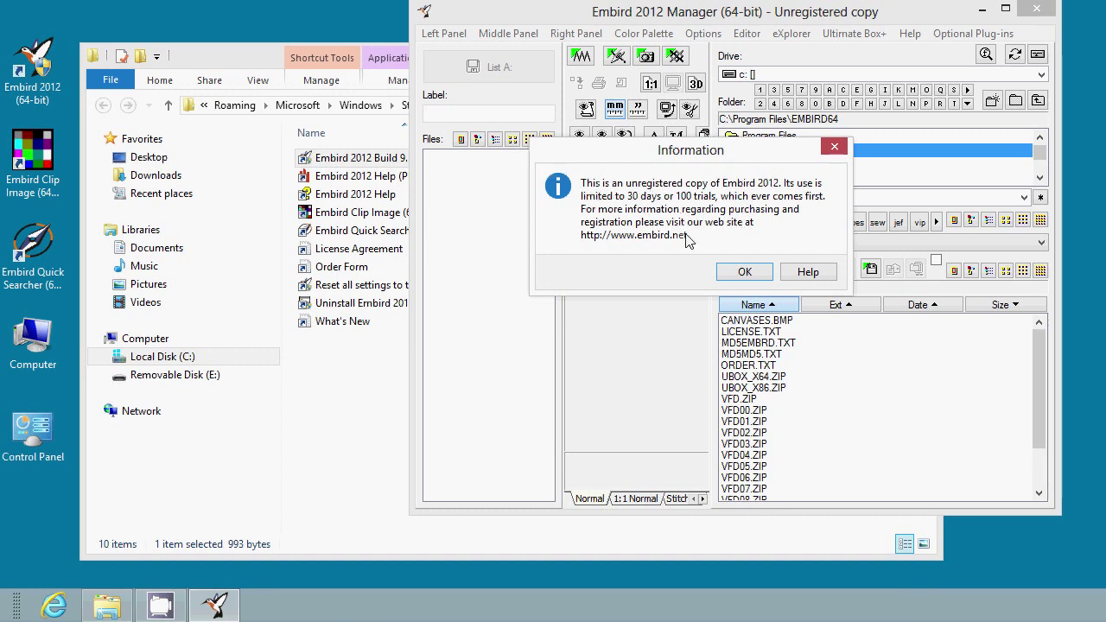
pyautogui.click(767, 276)
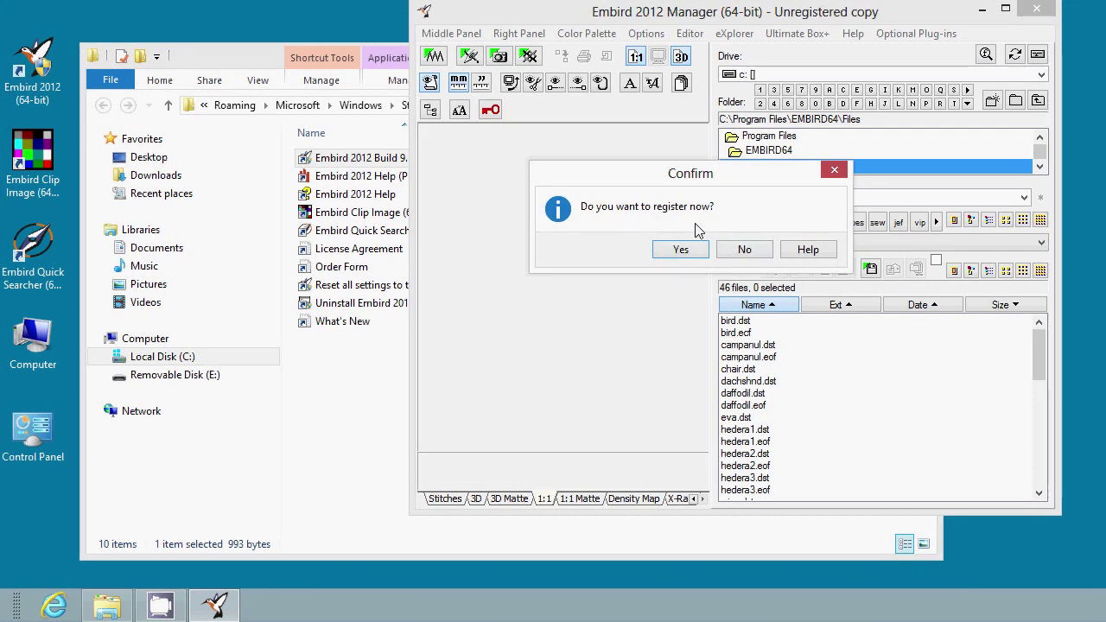
pyautogui.click(755, 252)
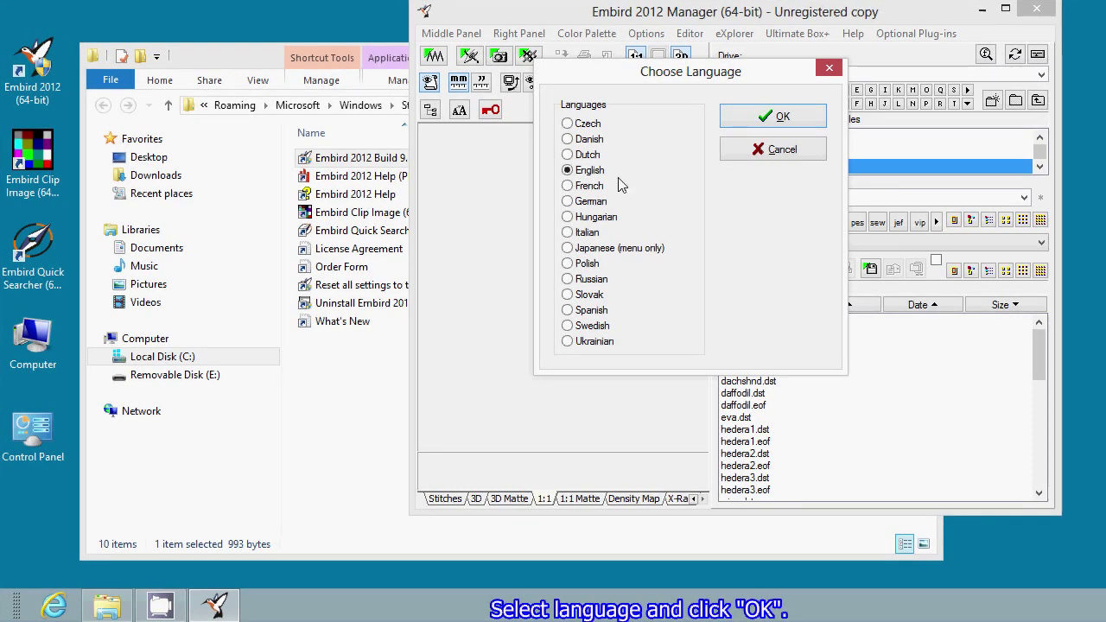
# - Confirm English in the Choose Language dialog
pyautogui.click(788, 121)
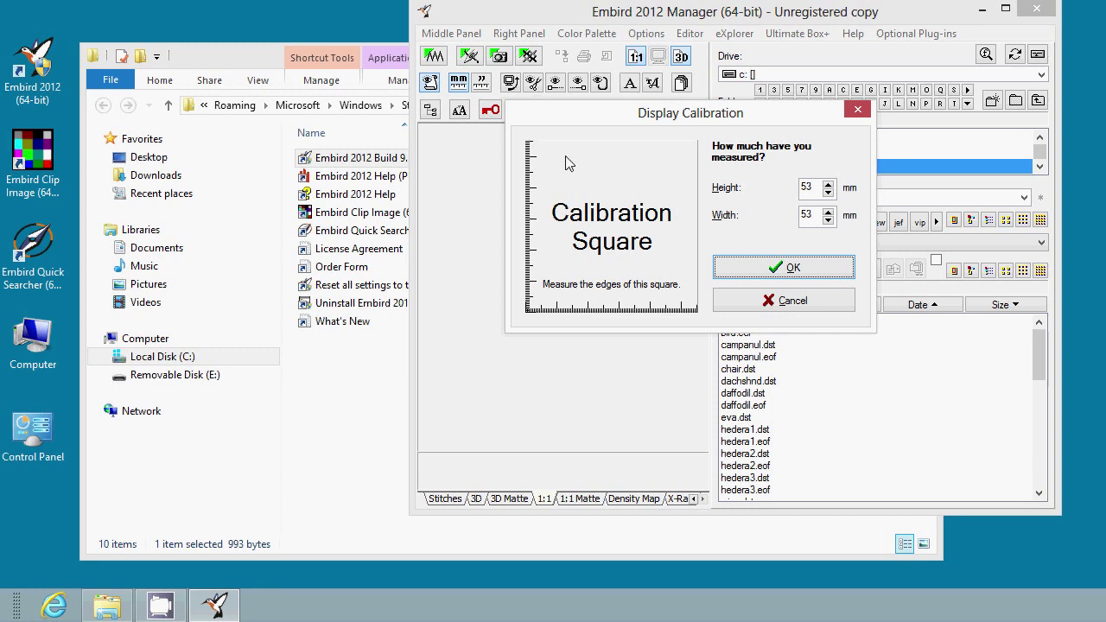
# - Raise Display Calibration height and width from 53 to 55 mm and confirm
pyautogui.click(828, 185)
pyautogui.click(828, 185)
pyautogui.click(828, 212)
pyautogui.click(828, 211)
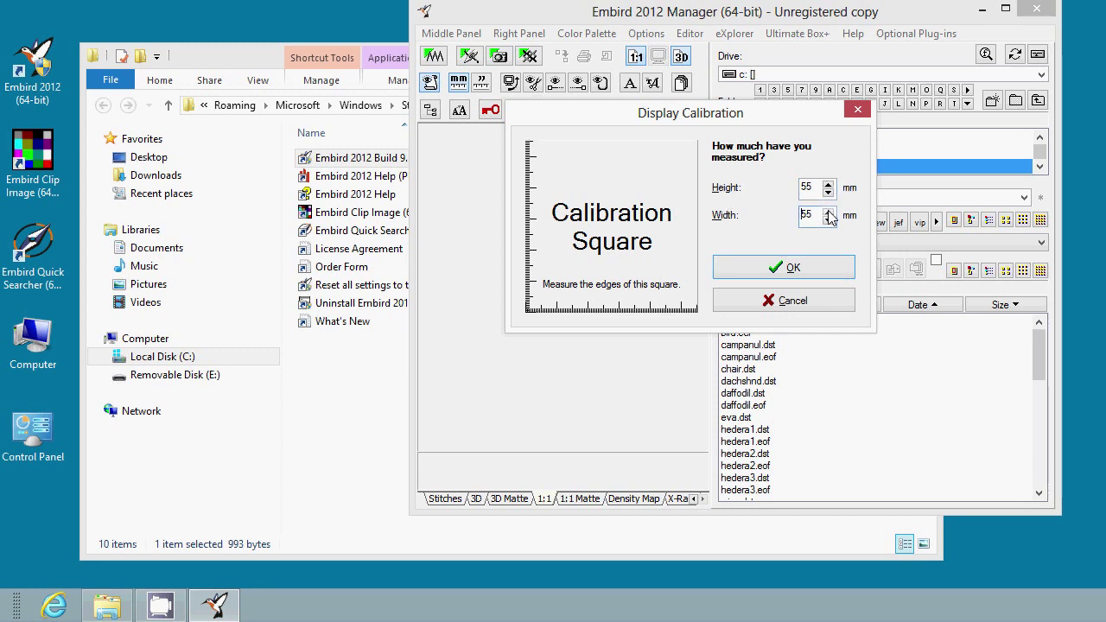
pyautogui.click(786, 269)
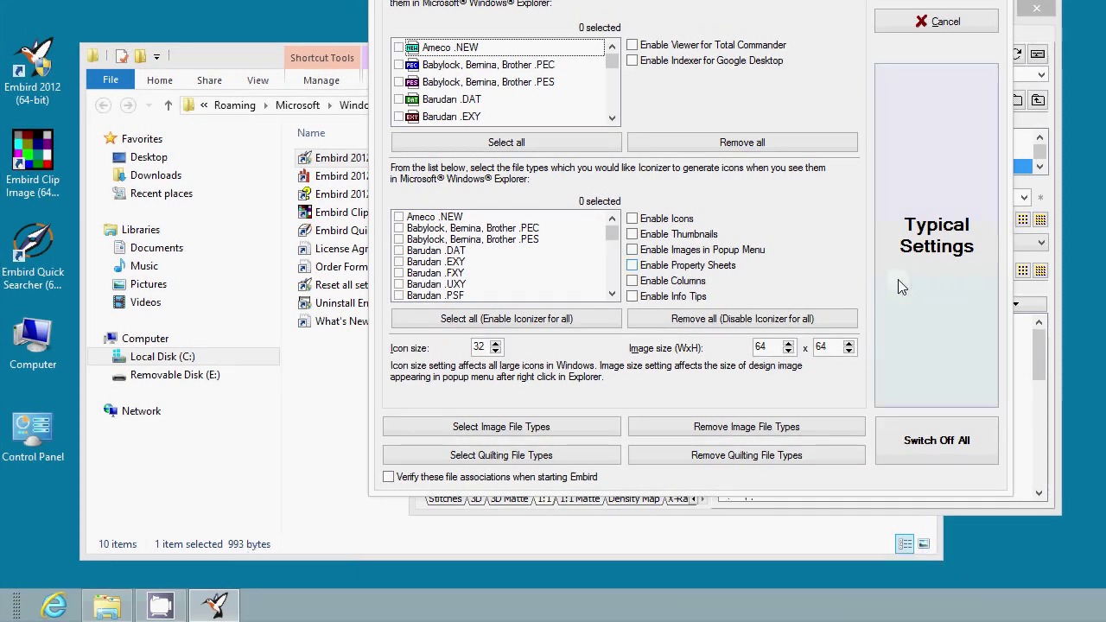
# - Apply Typical Settings for file-type associations in the Iconizer dialog
pyautogui.click(924, 289)
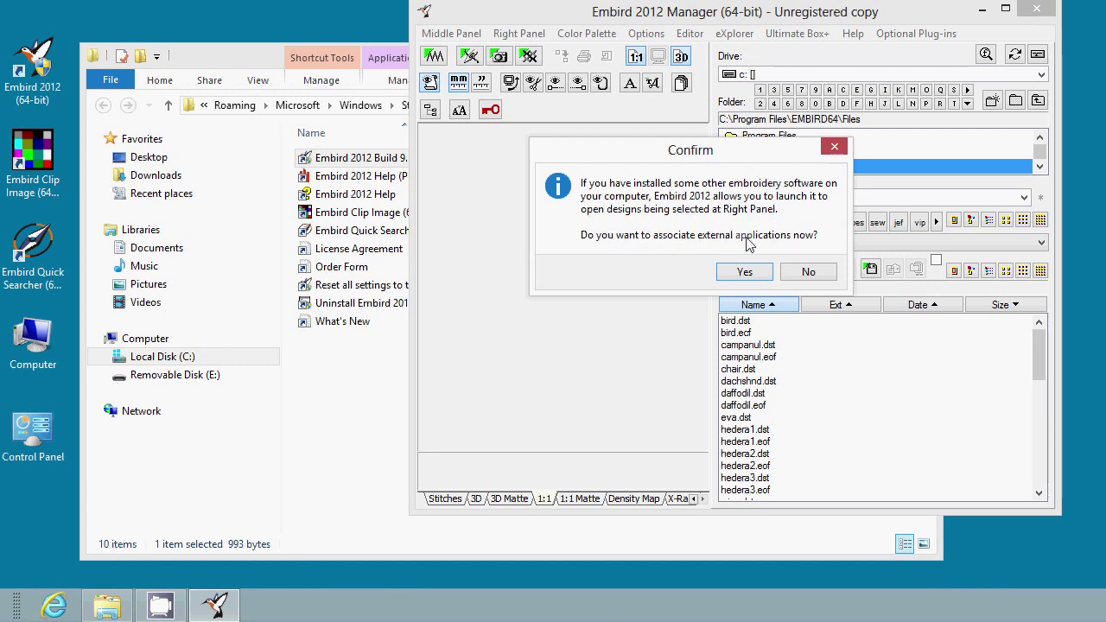
# - Answer No to associating external embroidery applications
pyautogui.click(810, 272)
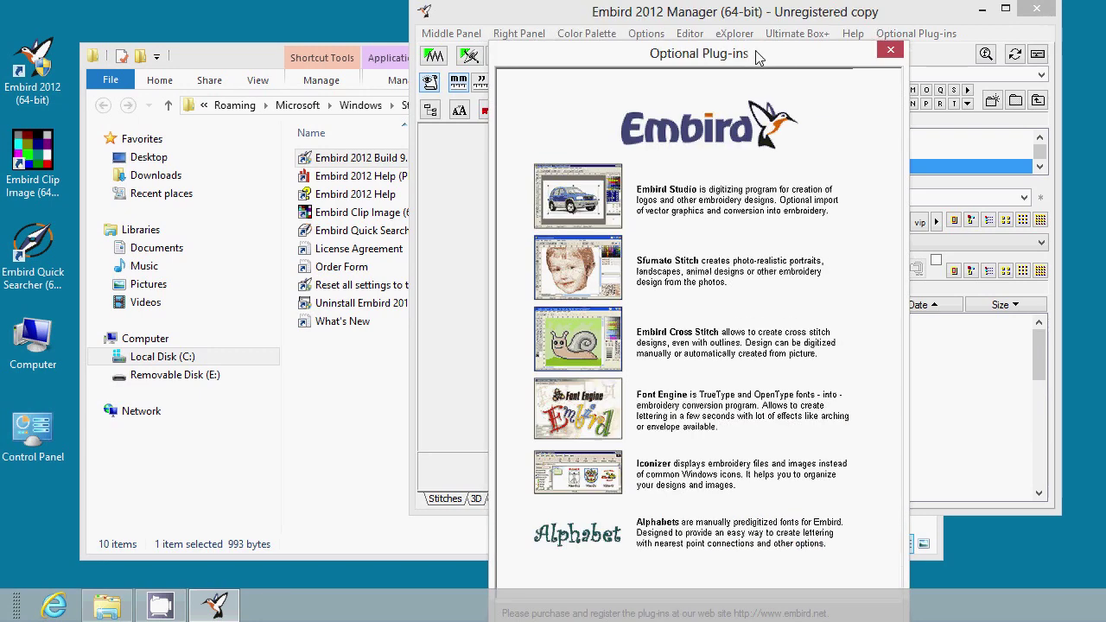
# - Close the Optional Plug-ins window listing Embird Studio, Sfumato Stitch and Font Engine
pyautogui.moveTo(756, 56); pyautogui.dragTo(738, 0)
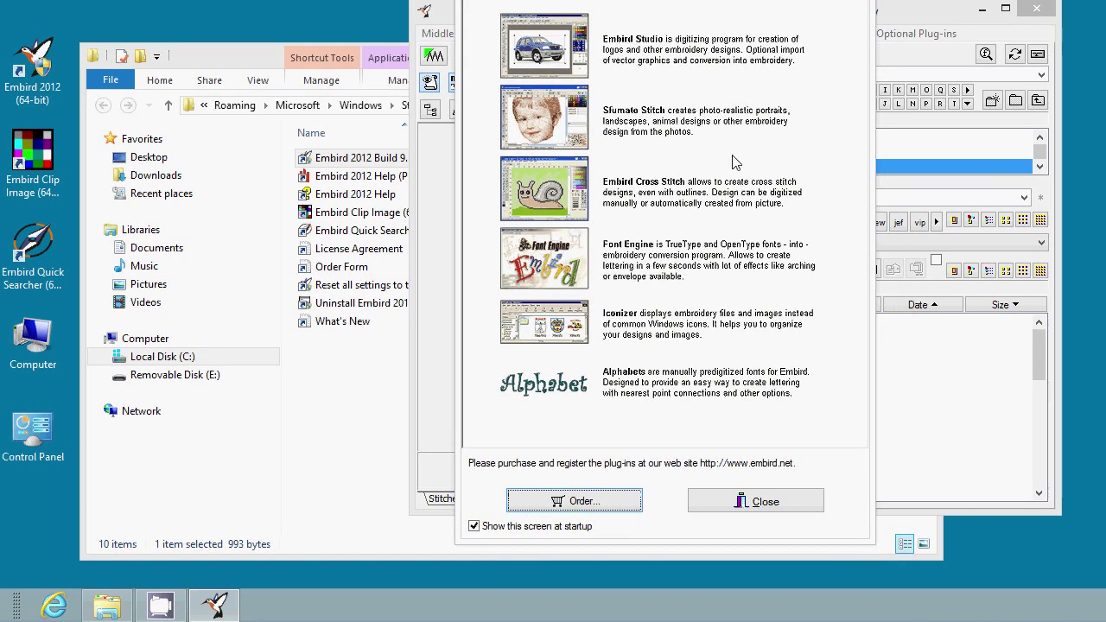
pyautogui.click(799, 512)
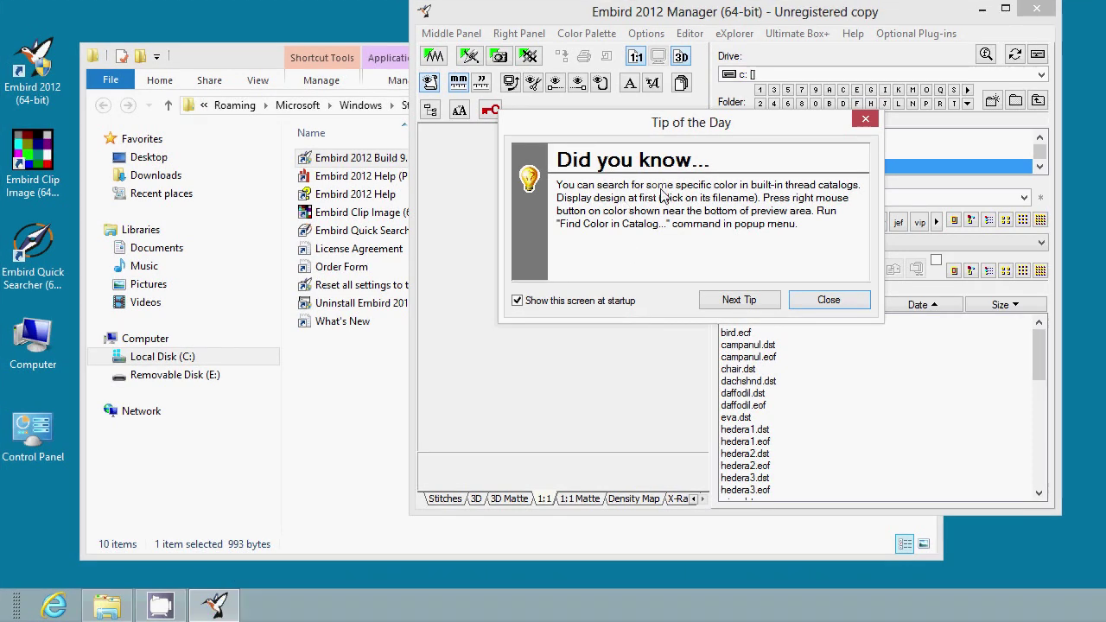
# - Close the Tip of the Day and open Help > Passwords for backup and recovery
pyautogui.click(853, 309)
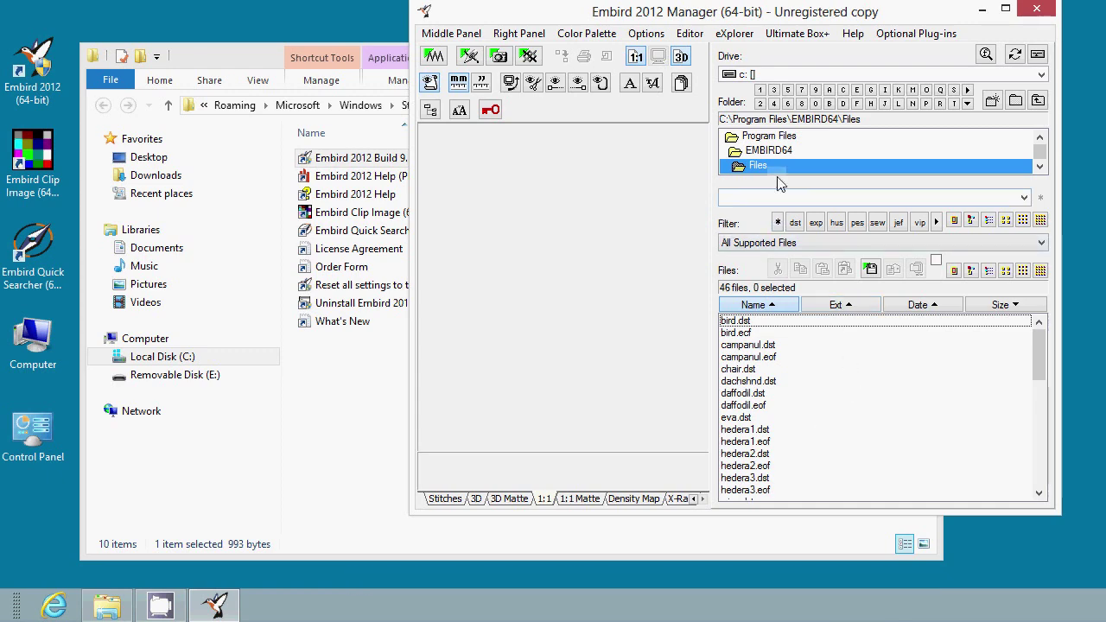
pyautogui.click(853, 36)
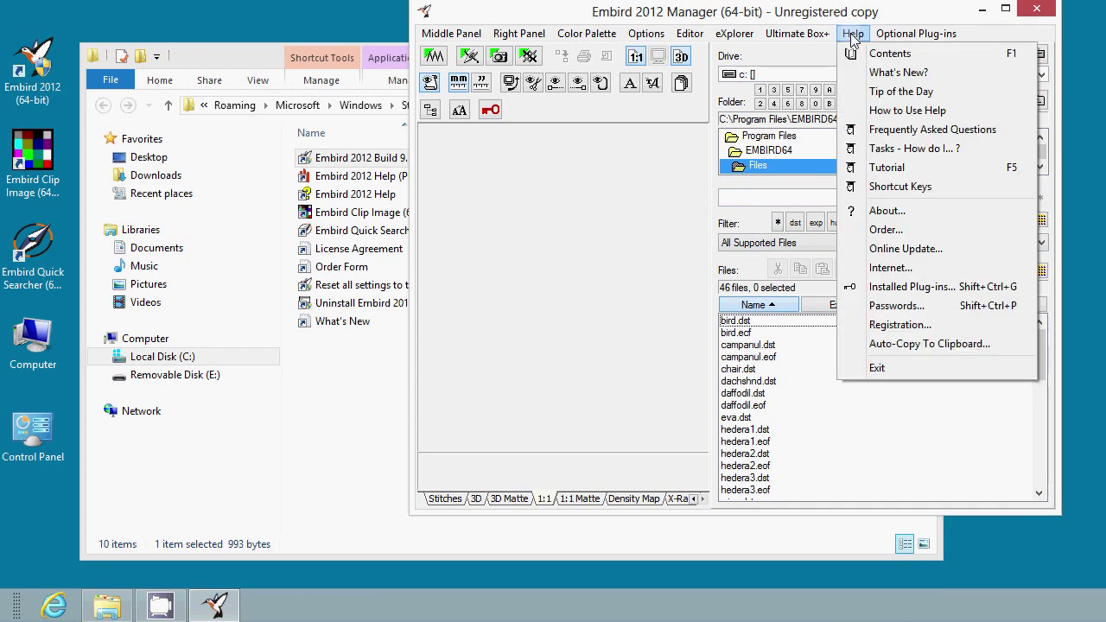
pyautogui.click(933, 308)
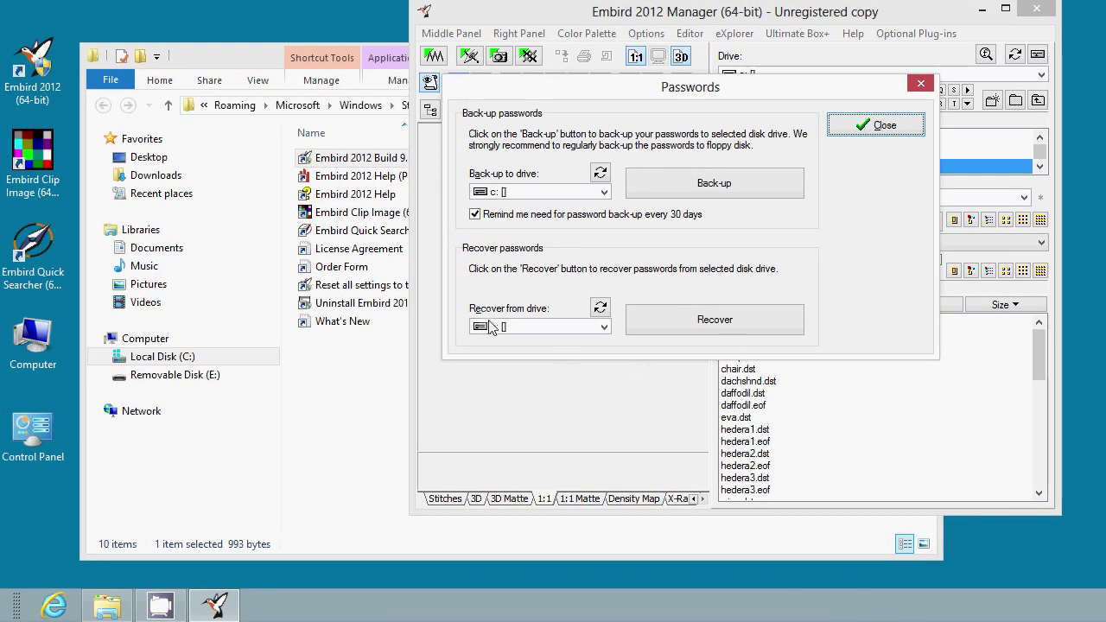
# - Recover the passwords from drive e:, loading them from e:\password.klc
pyautogui.click(605, 327)
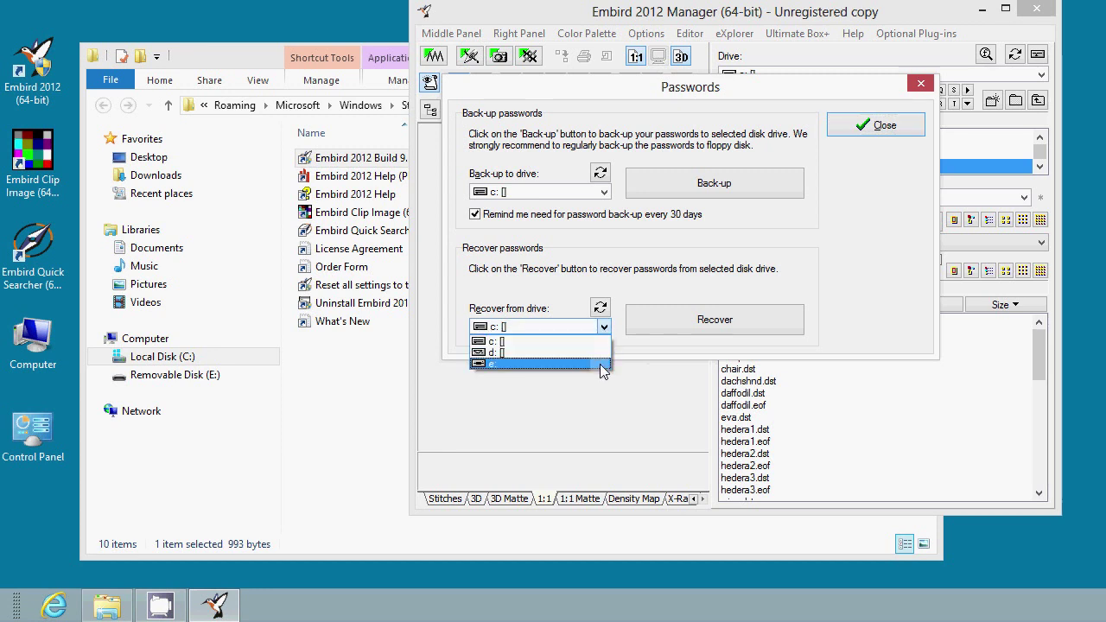
pyautogui.click(603, 365)
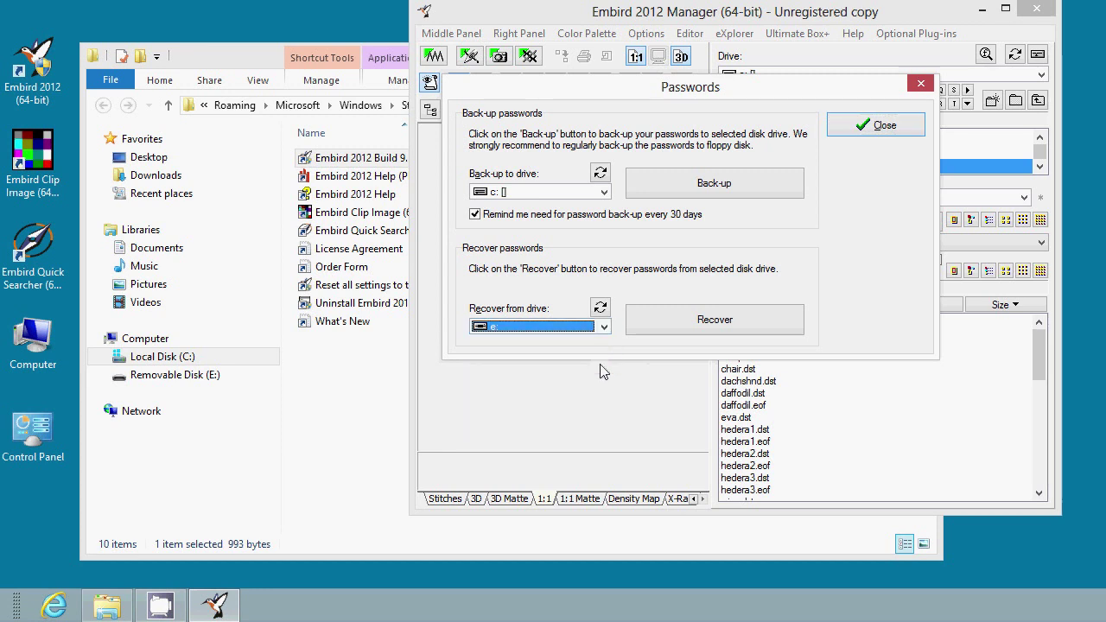
pyautogui.click(652, 323)
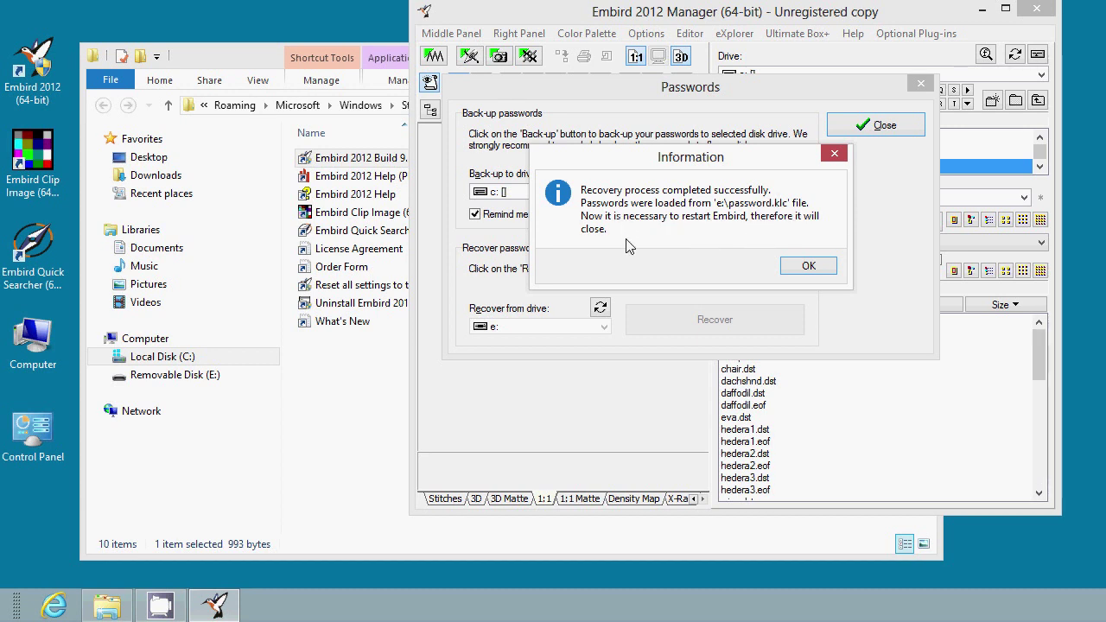
# - Confirm the recovery Information dialog so Embird closes for a restart
pyautogui.click(806, 268)
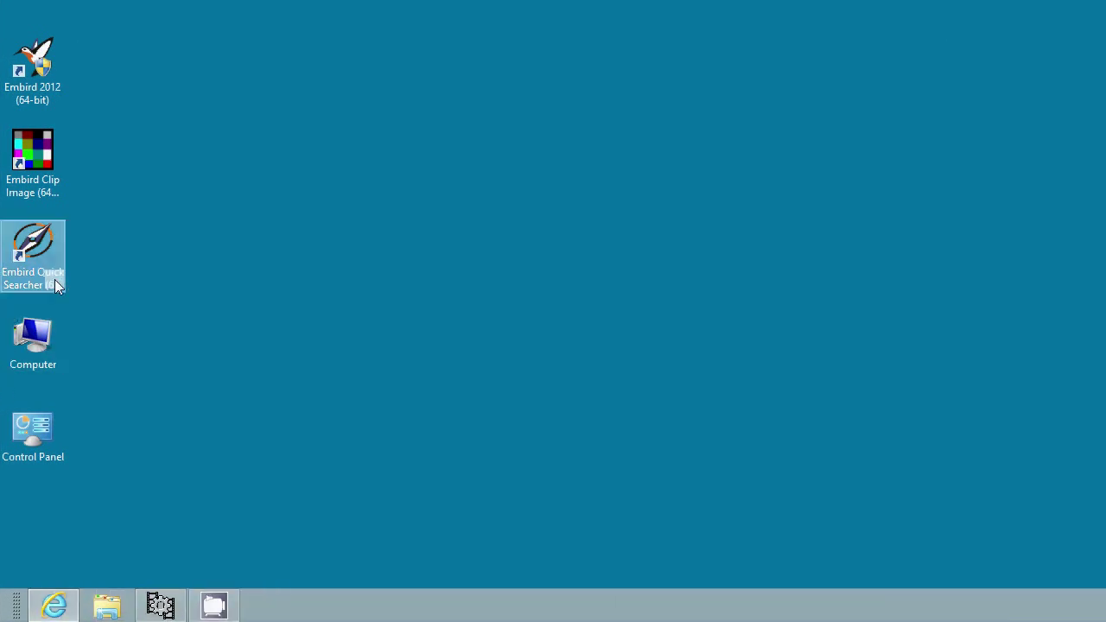
# - Relaunch Embird 2012 (64-bit) from the desktop and activate the software online
pyautogui.doubleClick(35, 80)
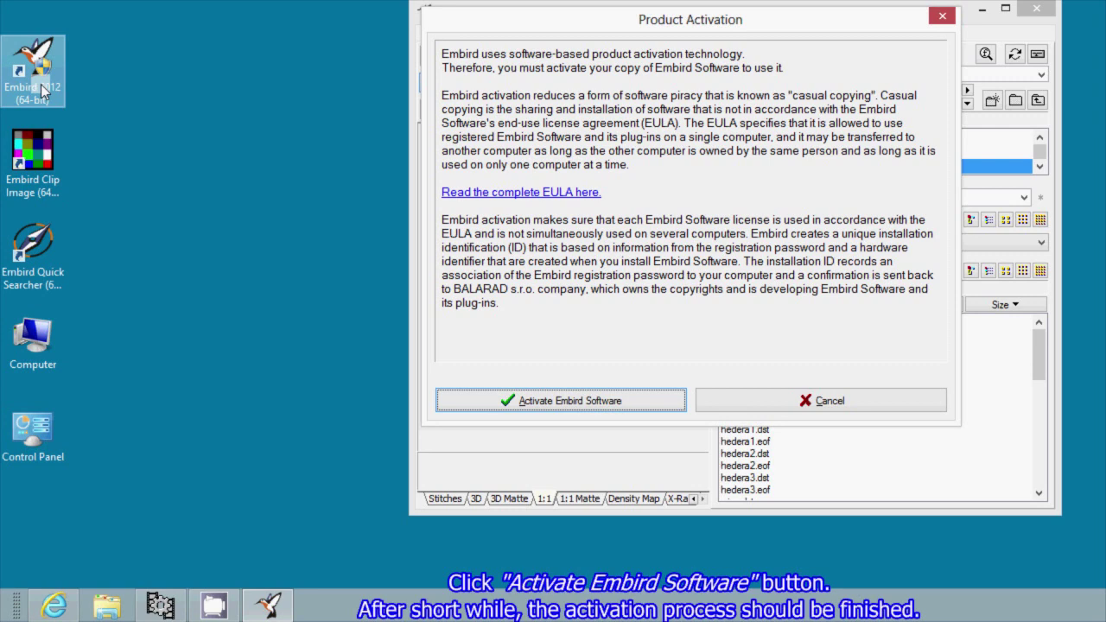
pyautogui.click(471, 406)
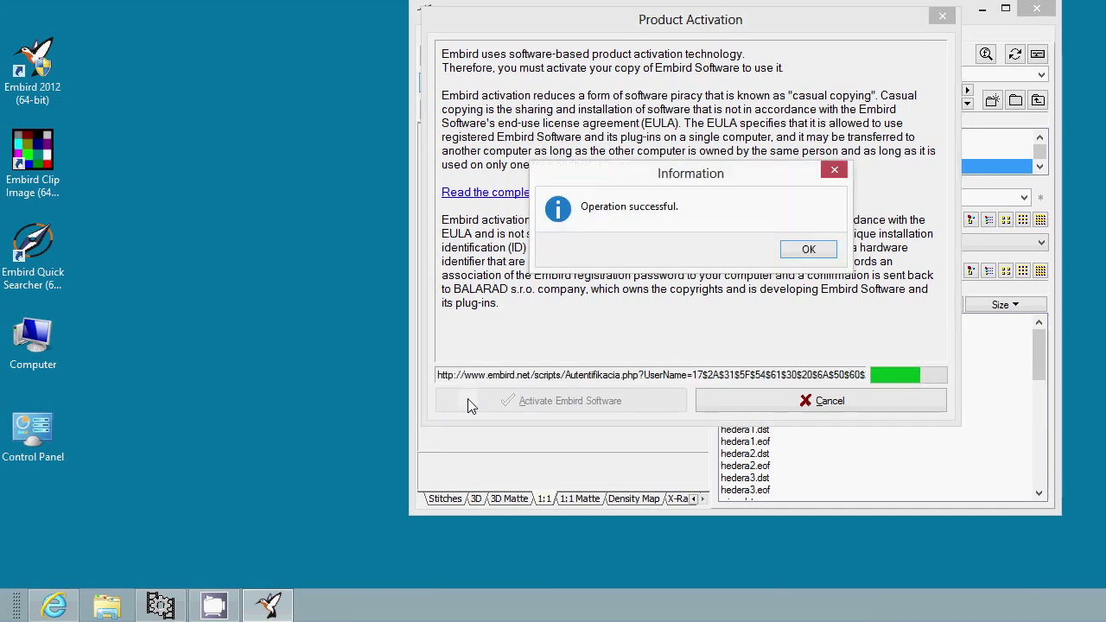